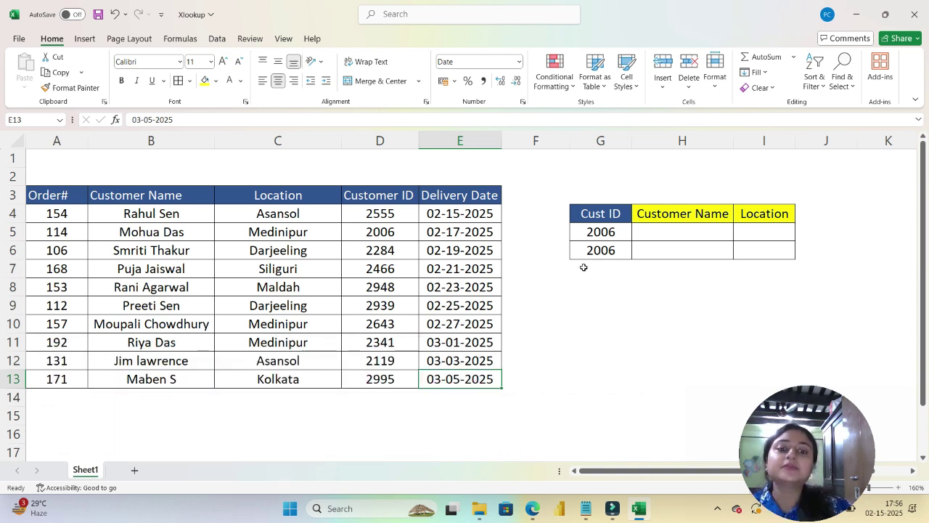
- Examine the Customer ID column and the empty Customer Name and Location cells of the small lookup table
{"action": "left_click", "coordinate": [675, 229]}
{"action": "left_click", "coordinate": [675, 230]}
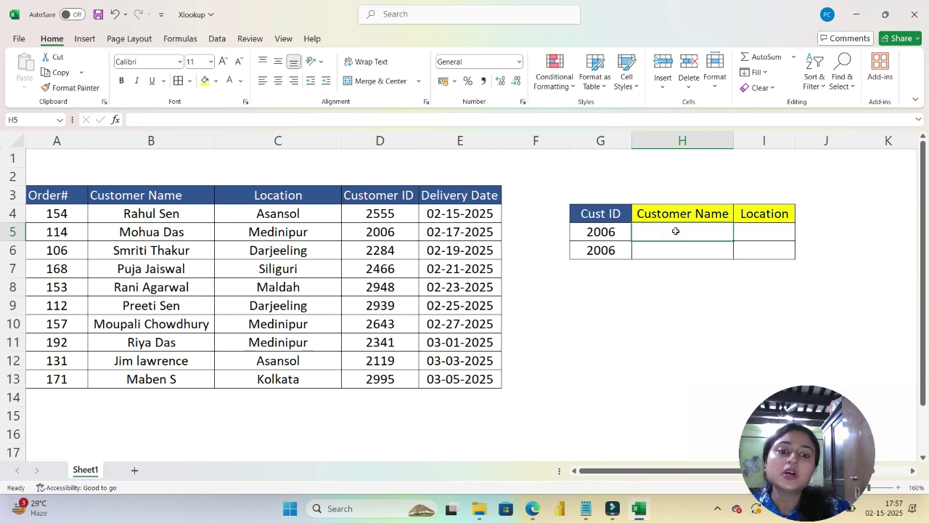
{"action": "left_click_drag", "start_coordinate": [382, 213], "coordinate": [373, 379]}
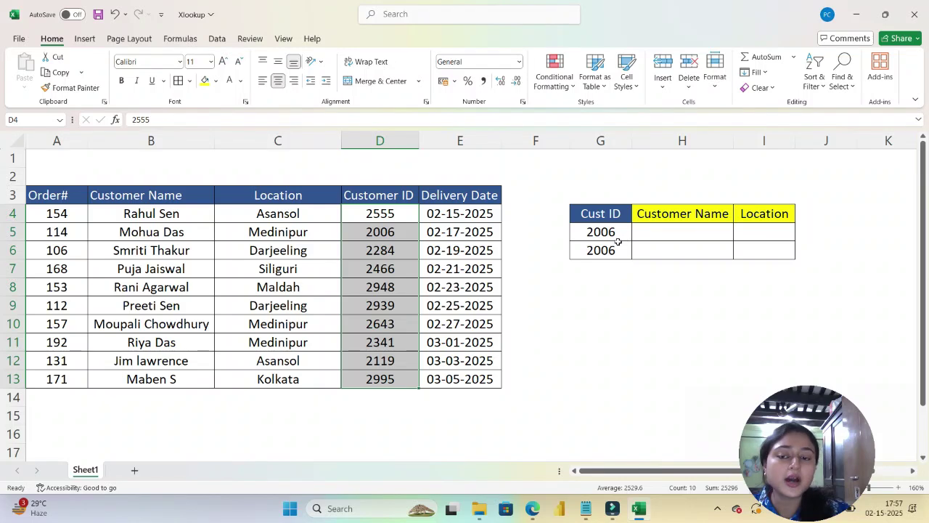
{"action": "left_click", "coordinate": [661, 232]}
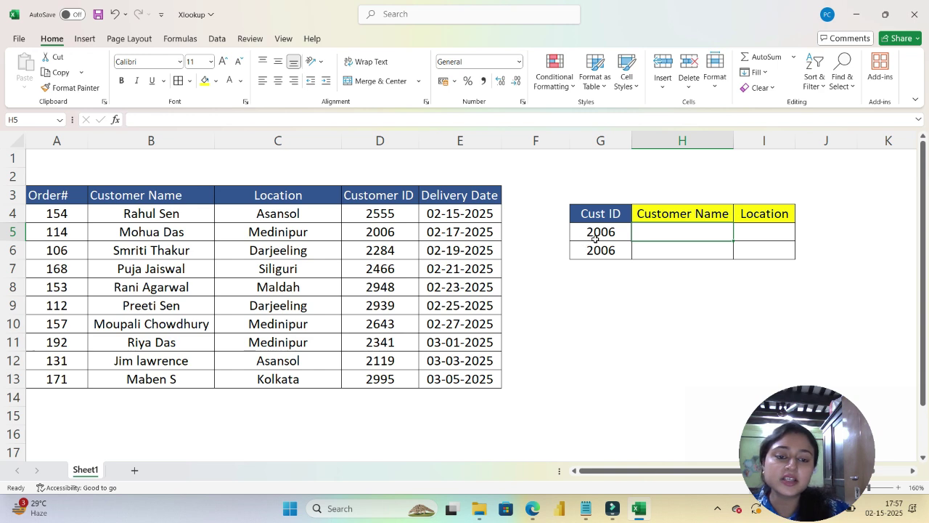
{"action": "left_click", "coordinate": [380, 140]}
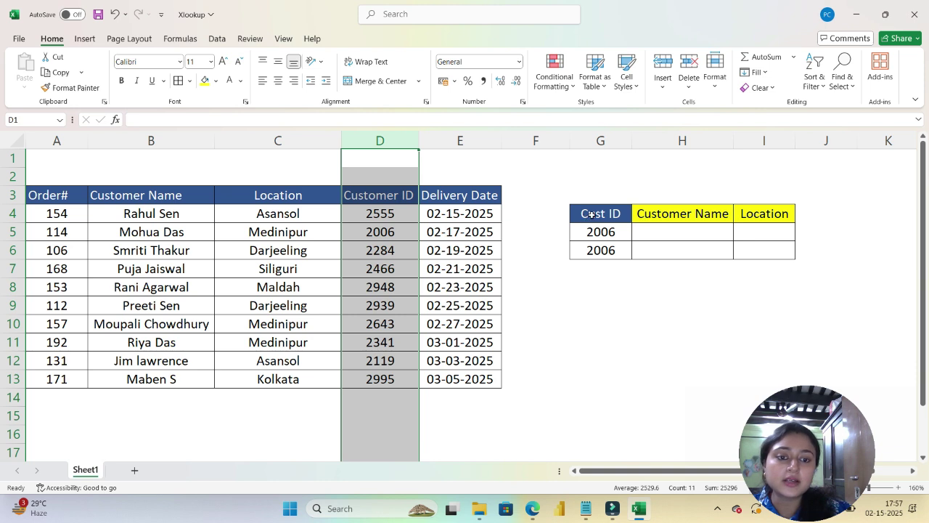
{"action": "left_click_drag", "start_coordinate": [684, 215], "coordinate": [762, 218]}
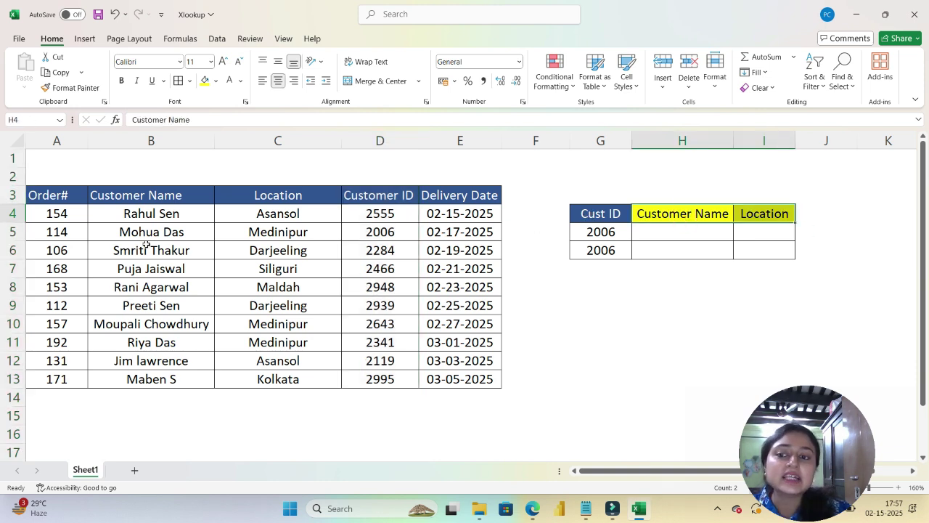
{"action": "left_click", "coordinate": [379, 139]}
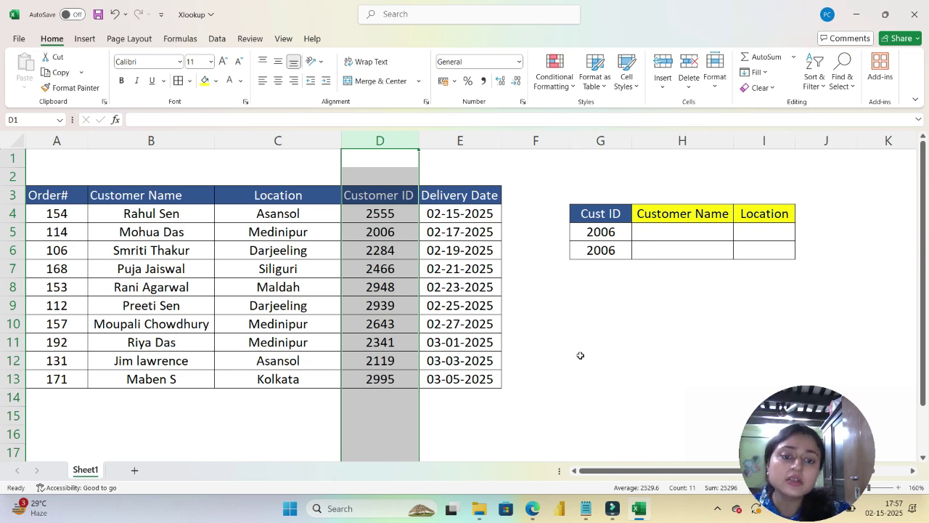
{"action": "left_click", "coordinate": [700, 232]}
{"action": "key", "text": "Tab"}
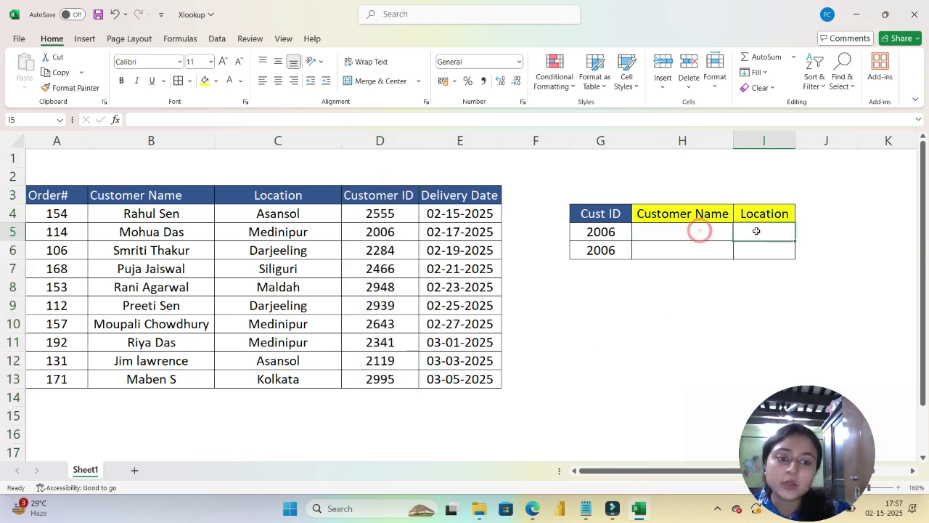
{"action": "left_click", "coordinate": [696, 232]}
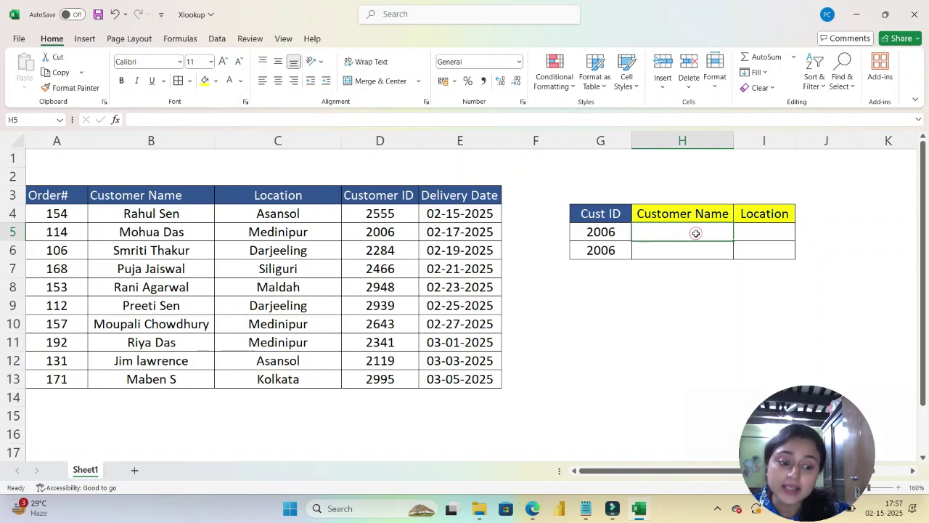
- Enter the notes INDEX in cell G8 and Match in cell G9 below the lookup table
{"action": "left_click", "coordinate": [616, 289]}
{"action": "type", "text": "INDE"}
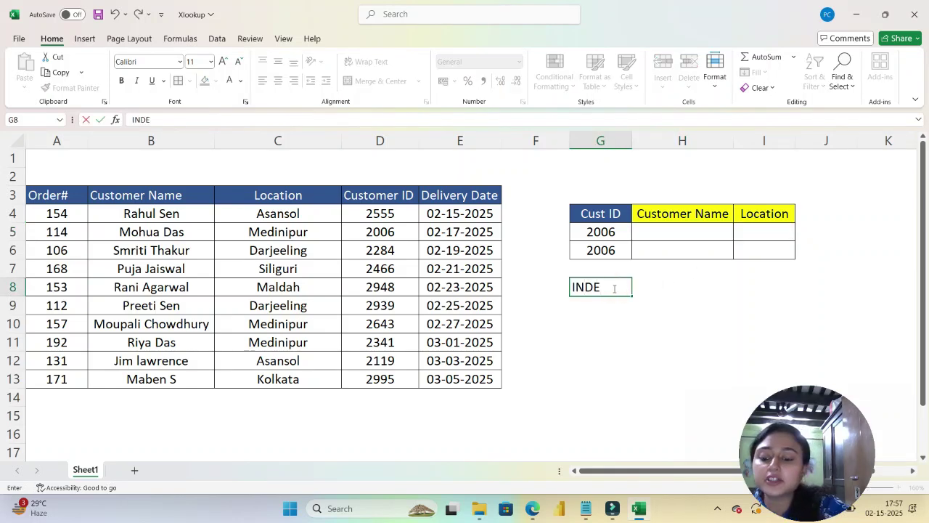
{"action": "type", "text": "X"}
{"action": "key", "text": "Left"}
{"action": "key", "text": "Right"}
{"action": "key", "text": "Down"}
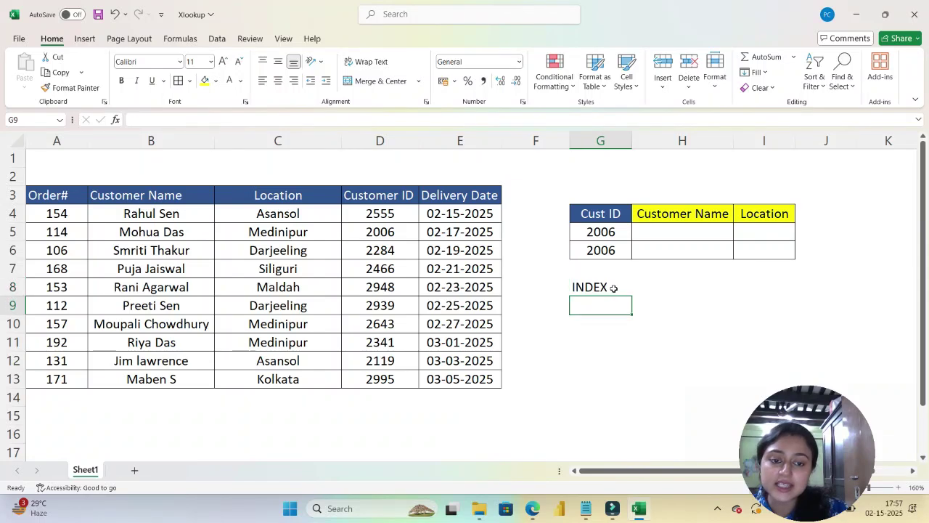
{"action": "type", "text": "Match"}
{"action": "key", "text": "Return"}
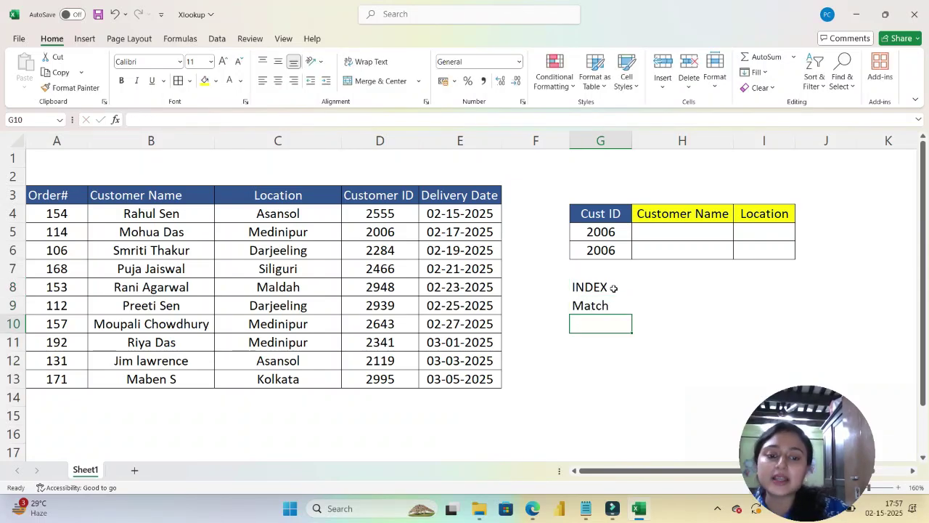
{"action": "key", "text": "Up"}
{"action": "key", "text": "shift+Up"}
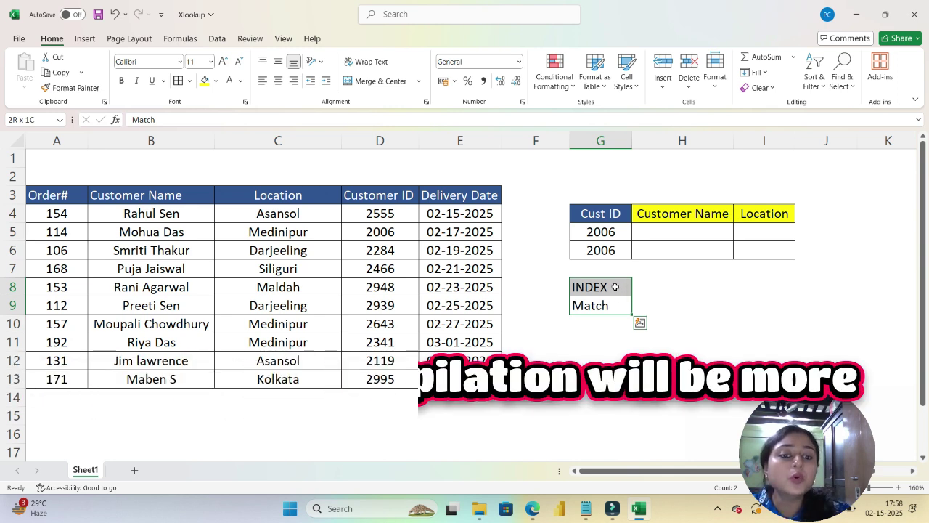
{"action": "left_click_drag", "start_coordinate": [614, 288], "coordinate": [614, 298]}
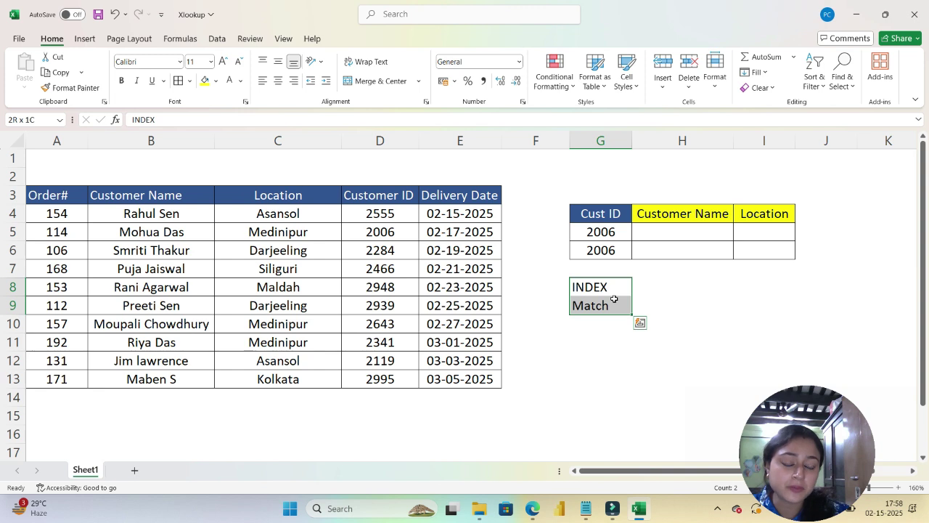
- Enter the note XLOOKUP in cell H8, beside the INDEX note
{"action": "left_click", "coordinate": [659, 294]}
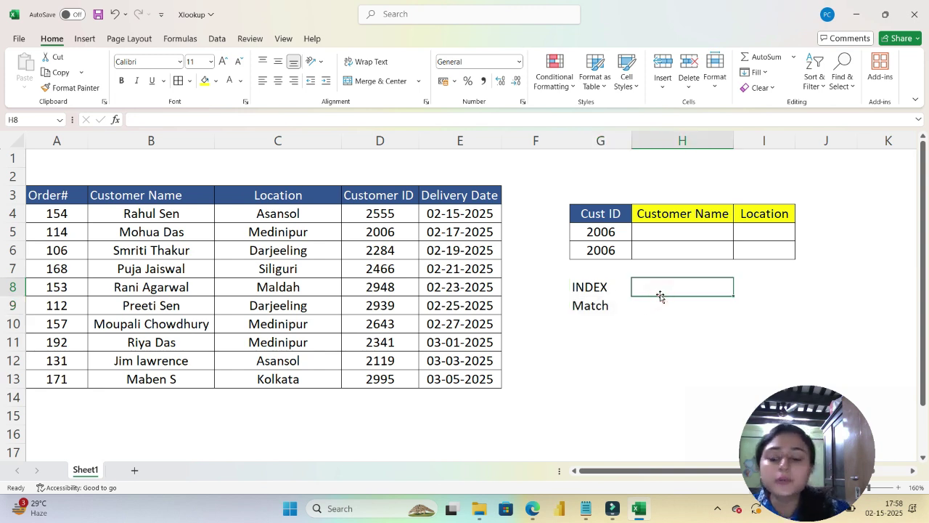
{"action": "type", "text": "XLOOKUP"}
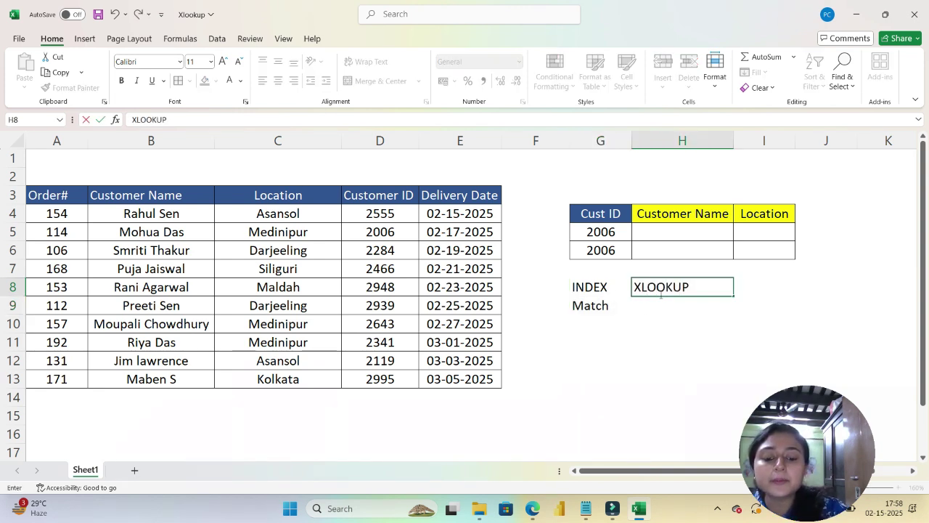
{"action": "key", "text": "Return"}
{"action": "left_click", "coordinate": [661, 293]}
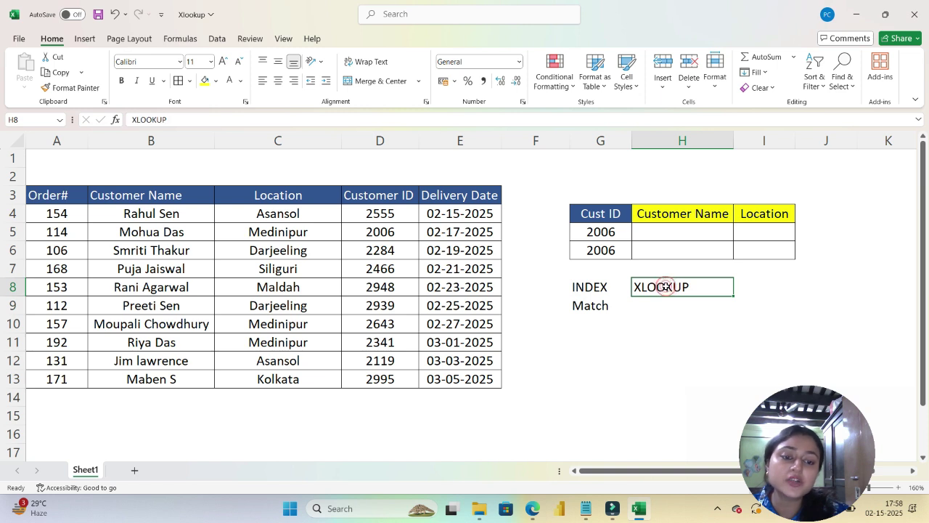
{"action": "left_click", "coordinate": [587, 295]}
{"action": "left_click_drag", "start_coordinate": [587, 298], "coordinate": [590, 306]}
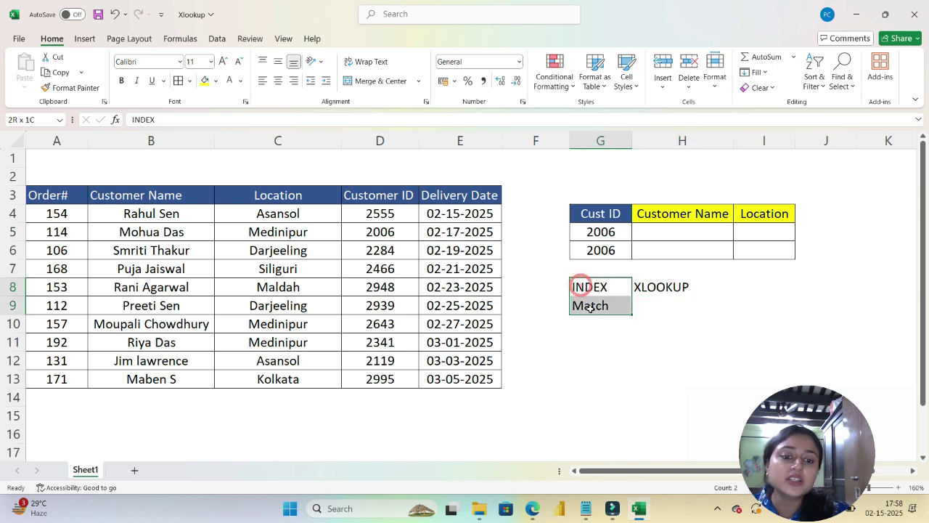
- Enter the note VLOOKUP in cell F8, in front of the INDEX note
{"action": "left_click", "coordinate": [547, 288]}
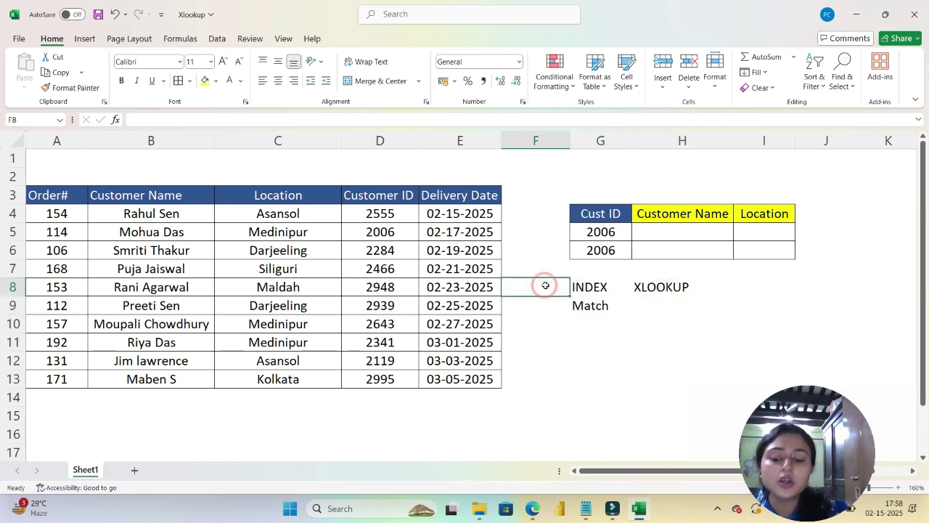
{"action": "type", "text": "V:OO++"}
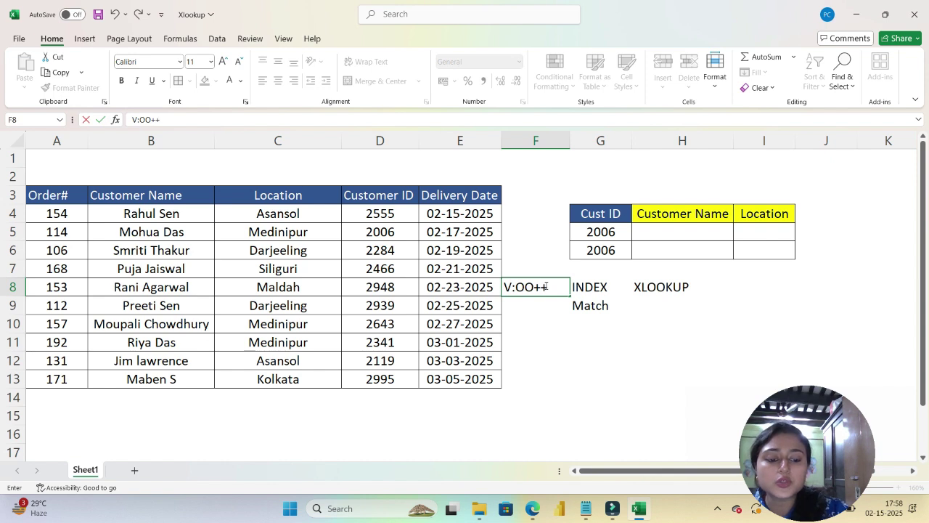
{"action": "key", "text": "BackSpace"}
{"action": "key", "text": "BackSpace"}
{"action": "key", "text": "BackSpace"}
{"action": "key", "text": "BackSpace"}
{"action": "type", "text": "LOOKUP"}
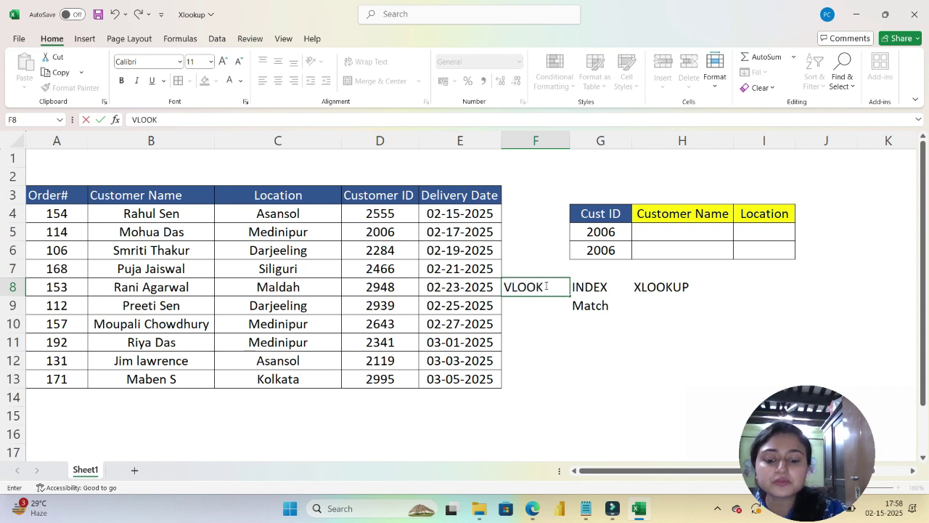
{"action": "key", "text": "Return"}
- Compare the noted function names with the Customer Name and Location columns to fill in the lookup table
{"action": "left_click_drag", "start_coordinate": [546, 287], "coordinate": [596, 306]}
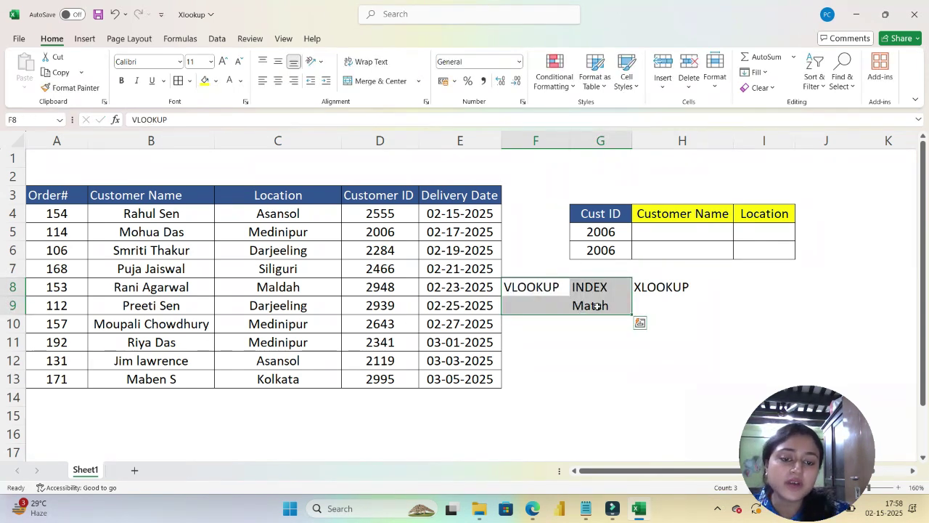
{"action": "left_click", "coordinate": [653, 288]}
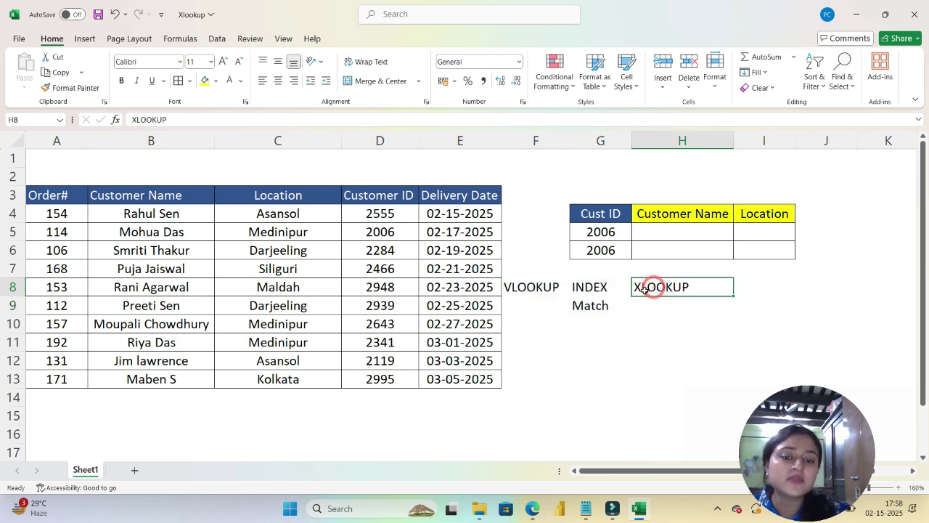
{"action": "left_click_drag", "start_coordinate": [548, 285], "coordinate": [649, 304]}
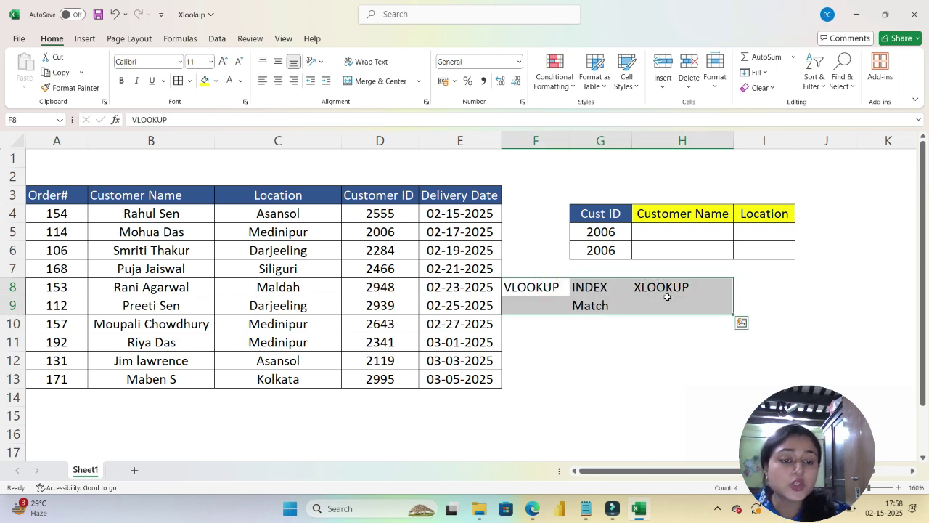
{"action": "left_click", "coordinate": [665, 288]}
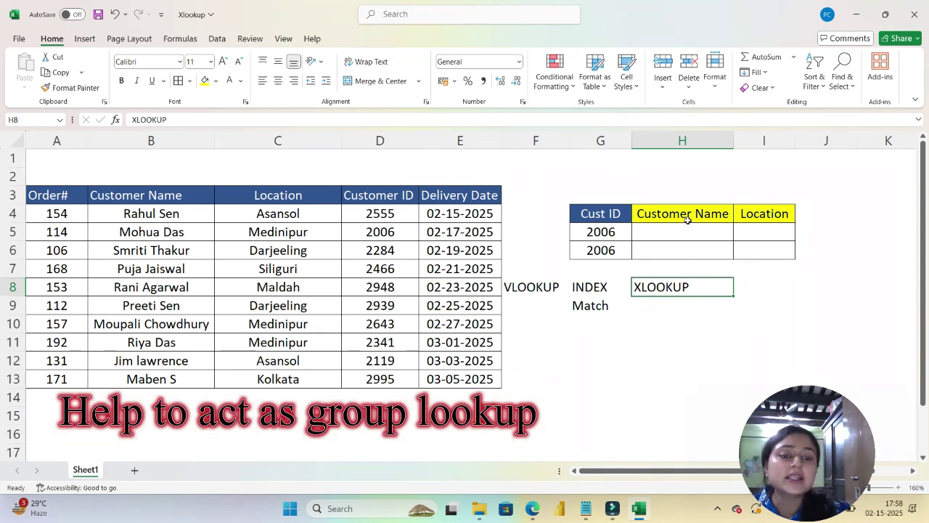
{"action": "left_click_drag", "start_coordinate": [686, 213], "coordinate": [697, 247]}
{"action": "left_click_drag", "start_coordinate": [760, 212], "coordinate": [768, 247]}
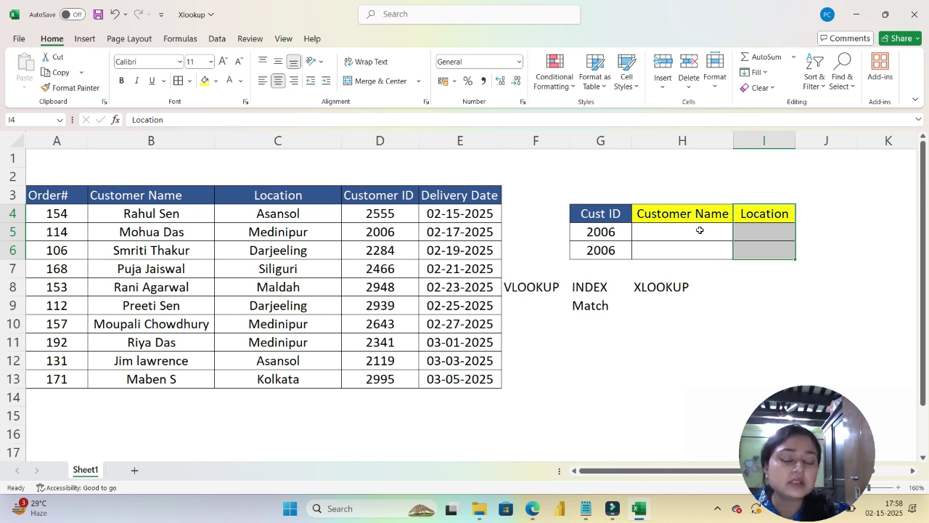
{"action": "left_click", "coordinate": [700, 231]}
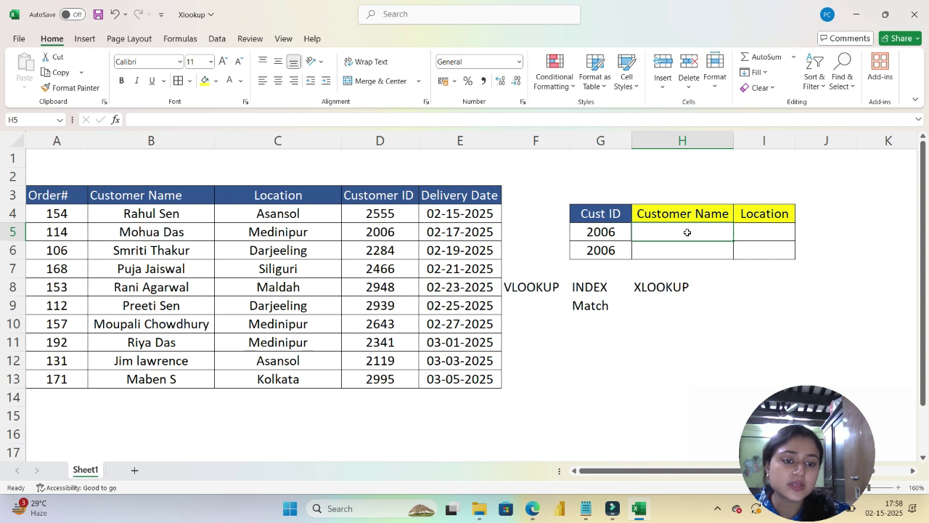
{"action": "left_click", "coordinate": [755, 231]}
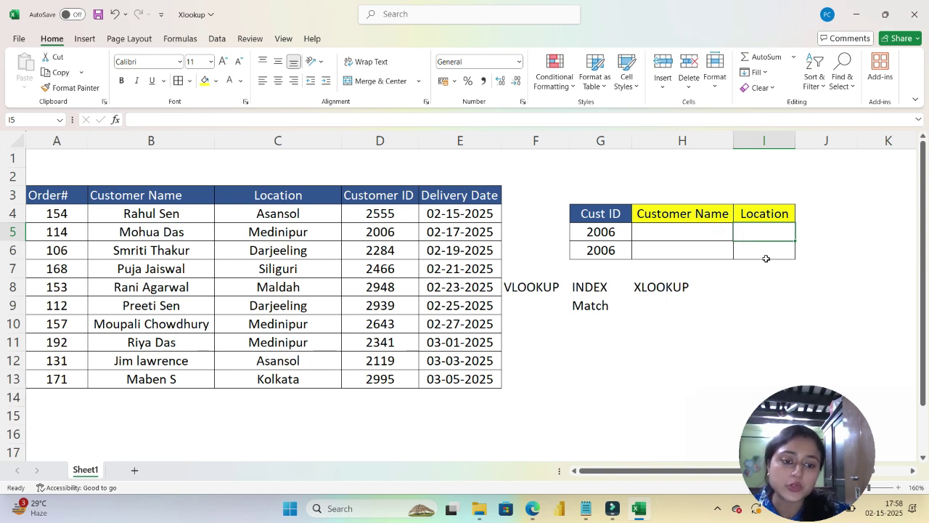
{"action": "left_click", "coordinate": [661, 289]}
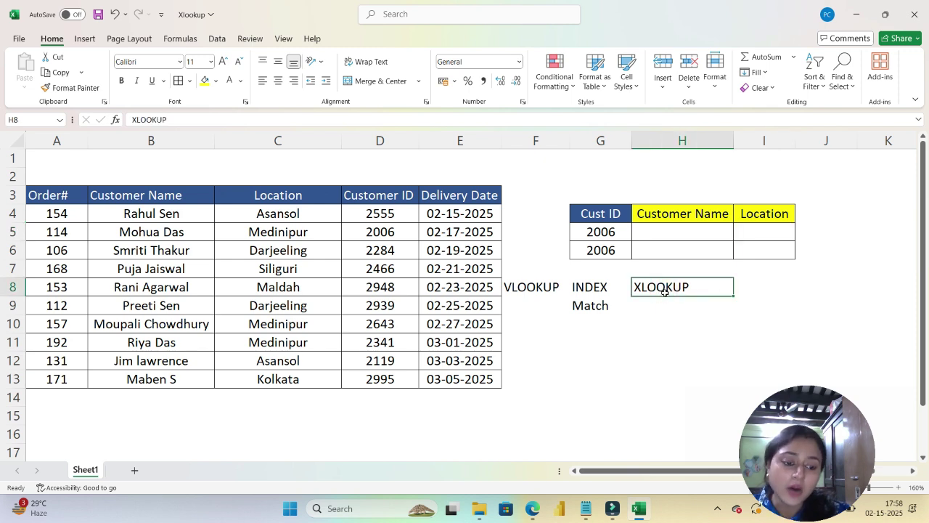
- Clear the function-name notes from cells F8:H9
{"action": "left_click_drag", "start_coordinate": [541, 290], "coordinate": [667, 305]}
{"action": "key", "text": "Delete"}
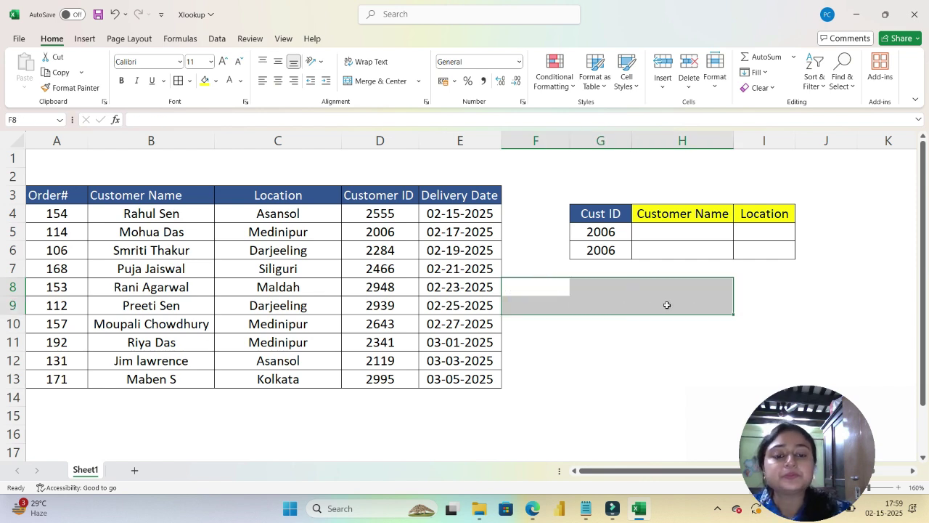
{"action": "left_click", "coordinate": [653, 237]}
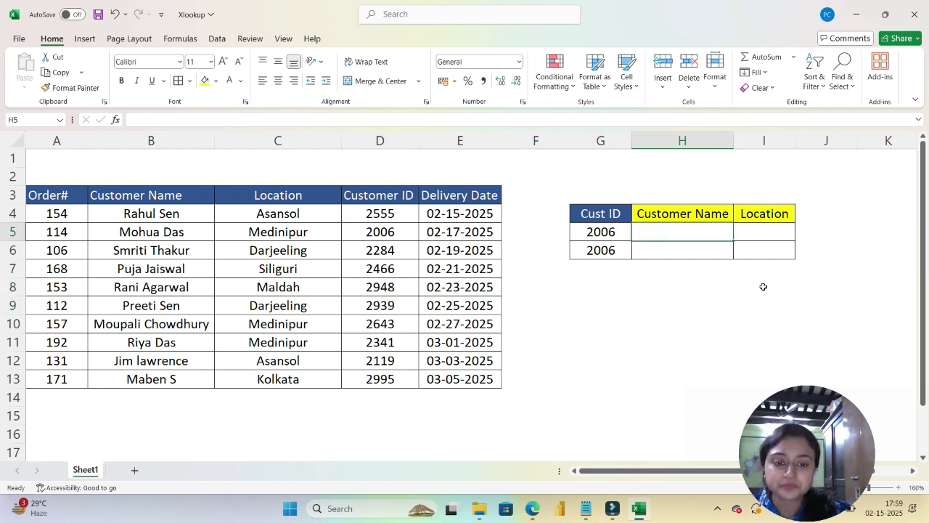
- Compare the Cust ID lookup cells with the positions of the Customer ID and Customer Name columns in the order table
{"action": "left_click", "coordinate": [619, 234]}
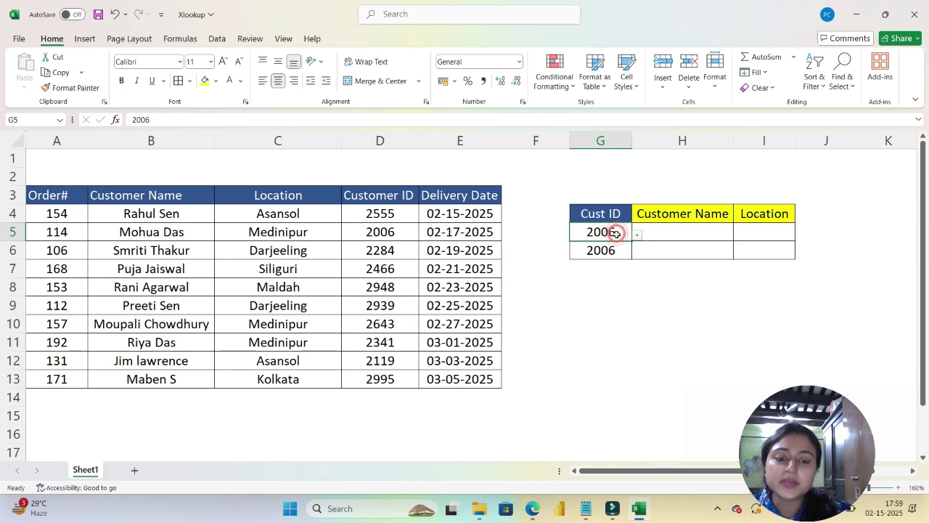
{"action": "left_click", "coordinate": [675, 239]}
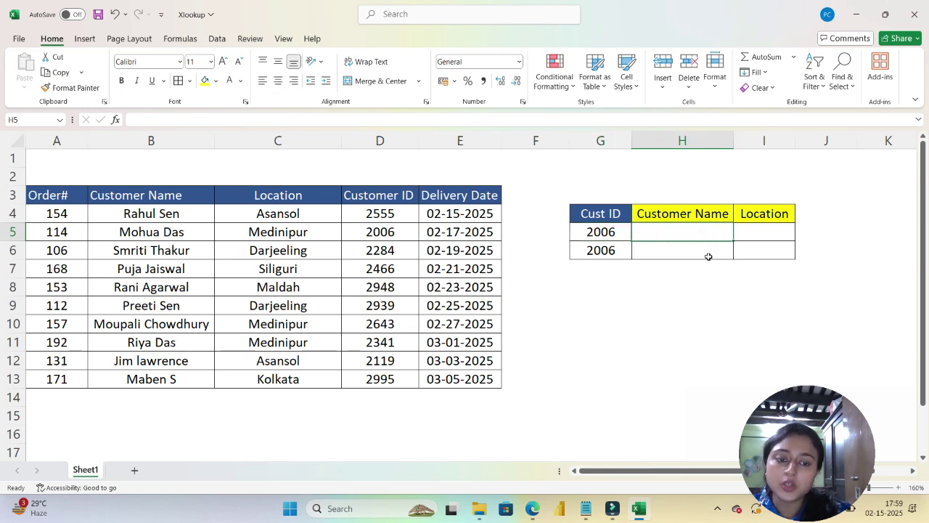
{"action": "left_click", "coordinate": [379, 135]}
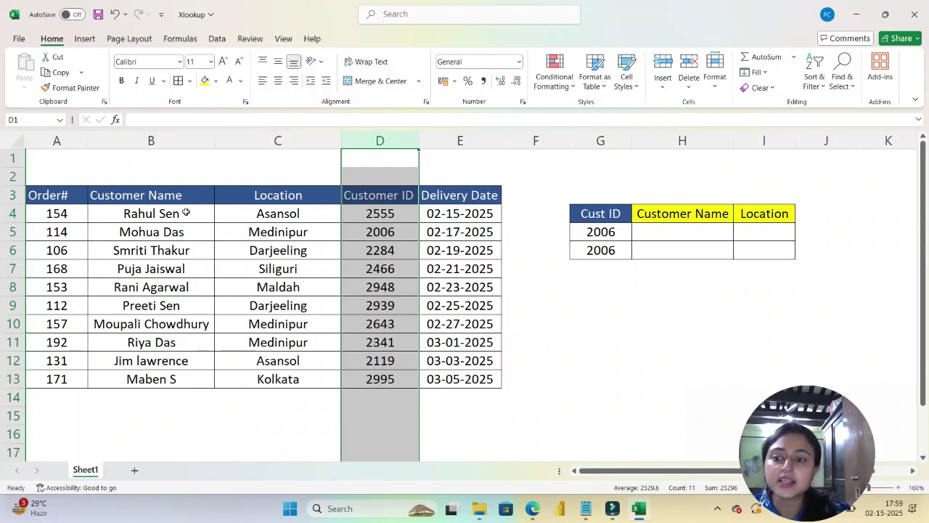
{"action": "left_click_drag", "start_coordinate": [179, 139], "coordinate": [234, 218]}
- Try to return the customer name in H5 with VLOOKUP(G5,B3:D13,1,0), and clear the formula again
{"action": "left_click", "coordinate": [660, 235]}
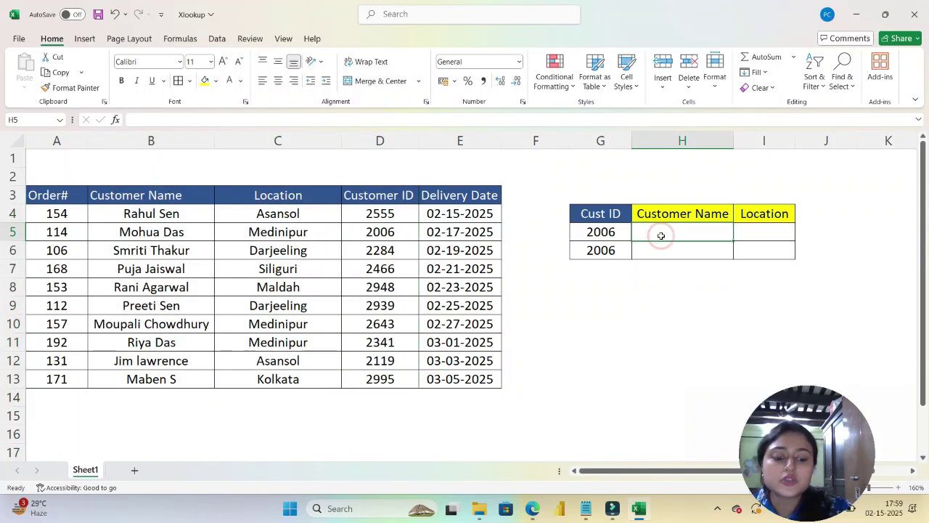
{"action": "type", "text": "+vl"}
{"action": "key", "text": "Tab"}
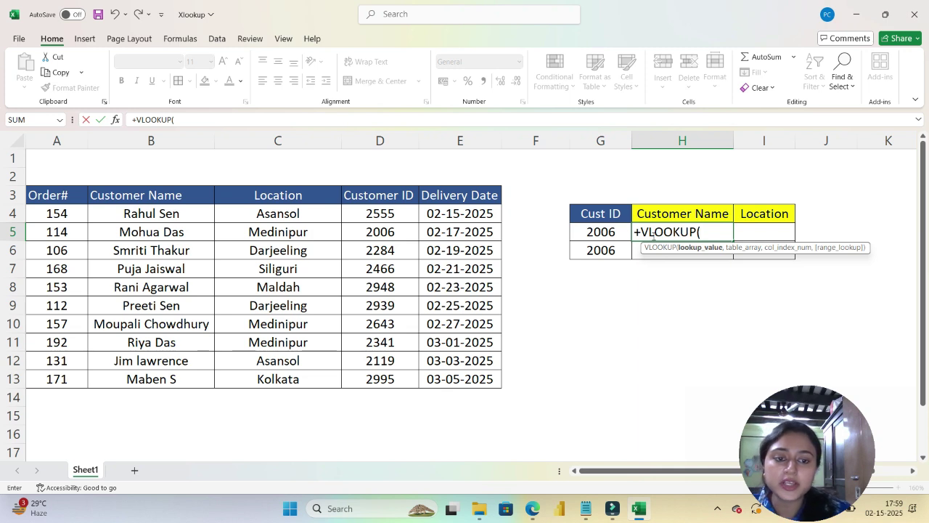
{"action": "left_click", "coordinate": [612, 230]}
{"action": "type", "text": ","}
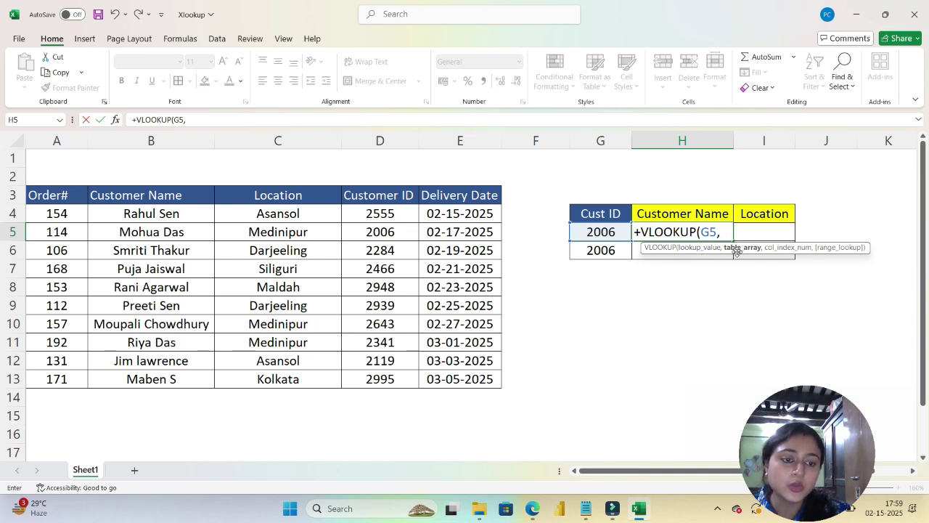
{"action": "left_click_drag", "start_coordinate": [173, 194], "coordinate": [383, 383]}
{"action": "type", "text": ","}
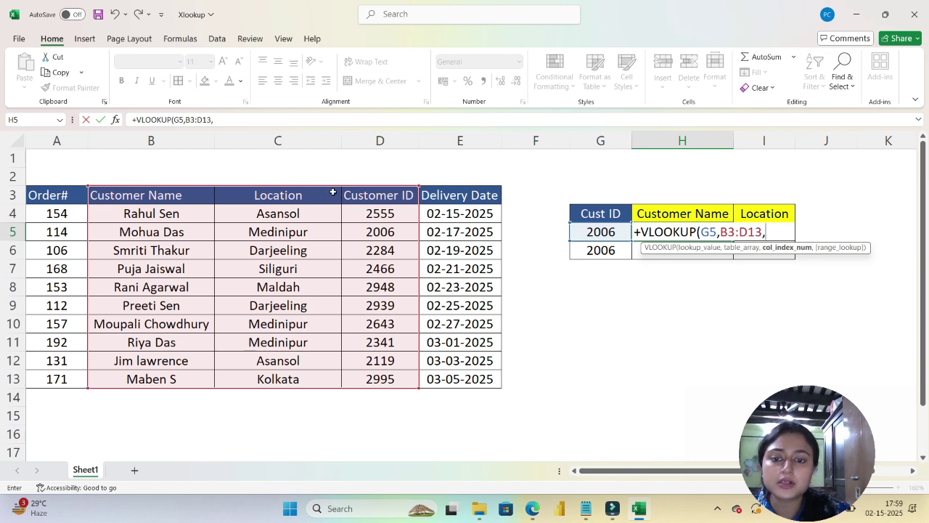
{"action": "type", "text": "1"}
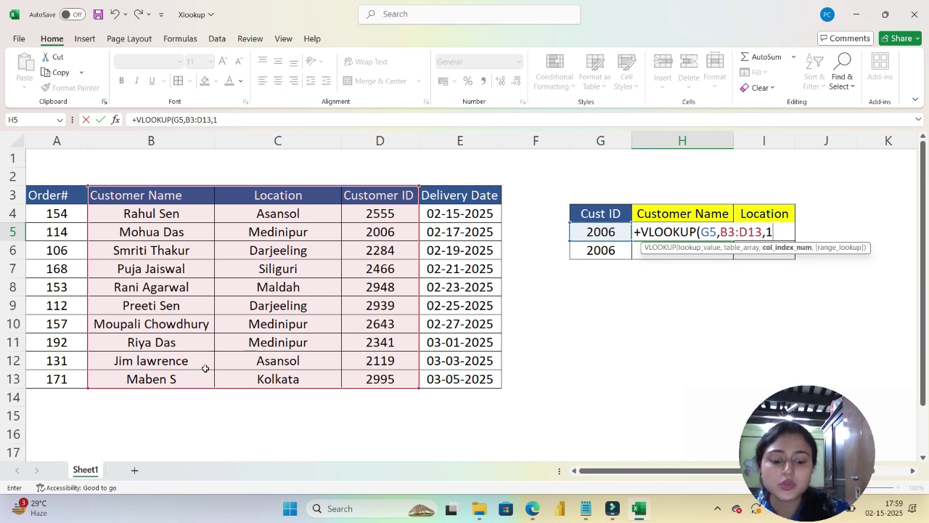
{"action": "type", "text": ",0"}
{"action": "key", "text": "Return"}
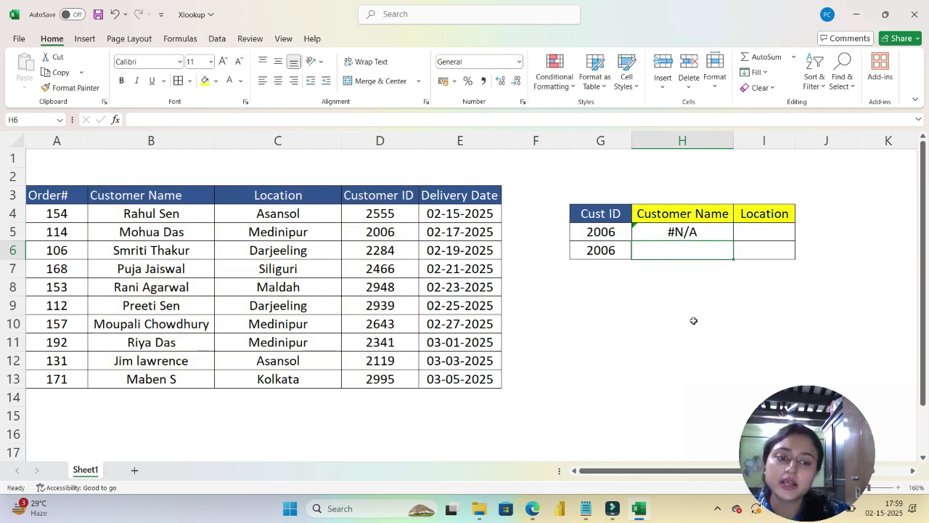
{"action": "left_click", "coordinate": [705, 227]}
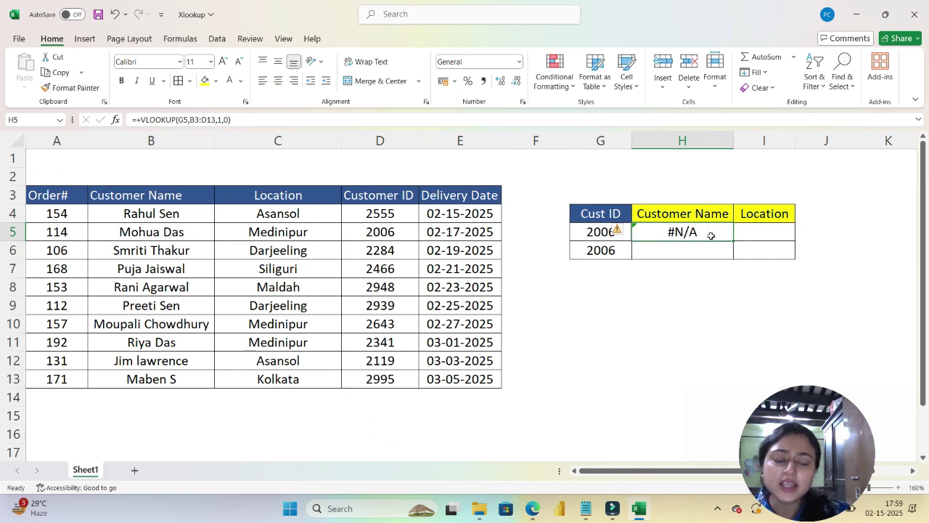
{"action": "key", "text": "Delete"}
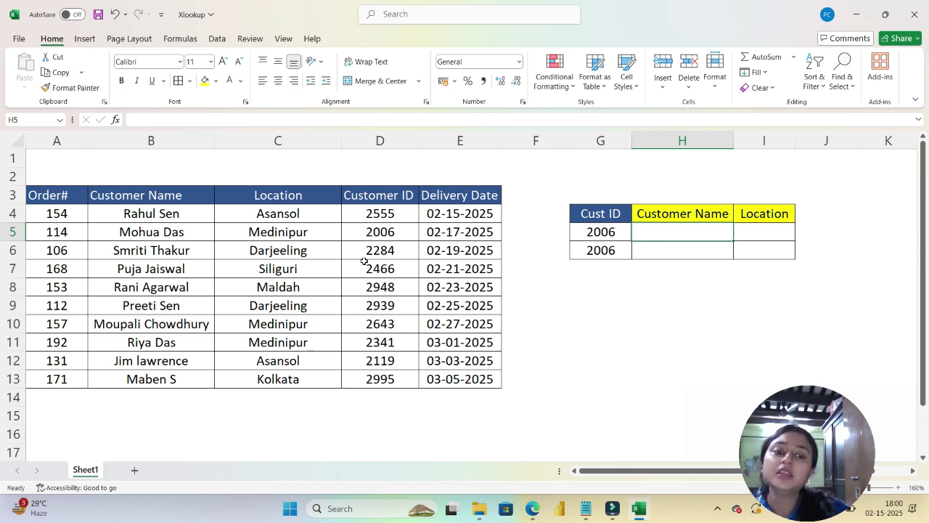
- Enter =XLOOKUP(G5,D4:D13,B4:C13) in H5 to return both the customer name and location
{"action": "type", "text": "="}
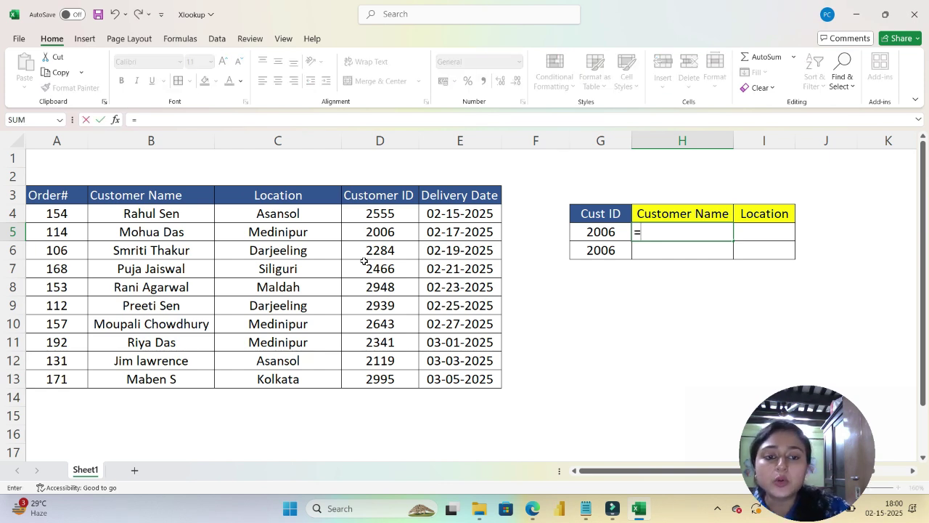
{"action": "type", "text": "xl"}
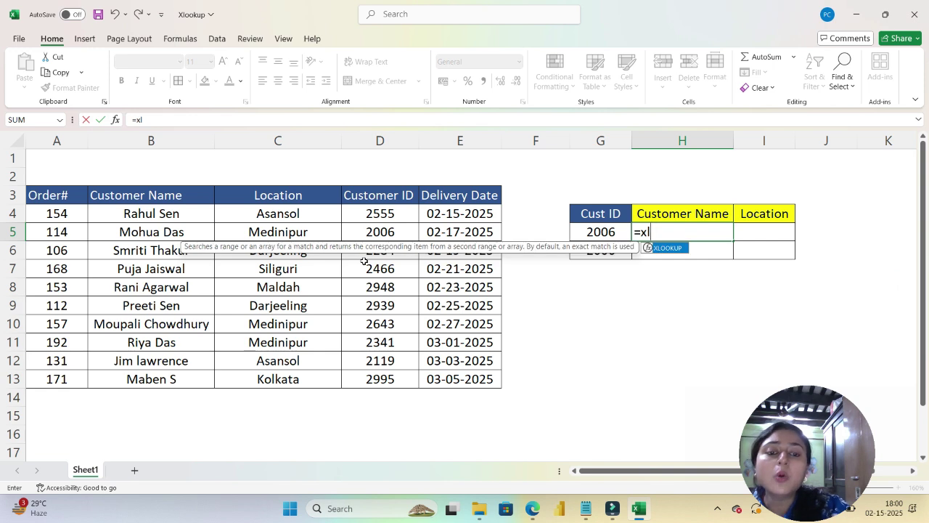
{"action": "key", "text": "Tab"}
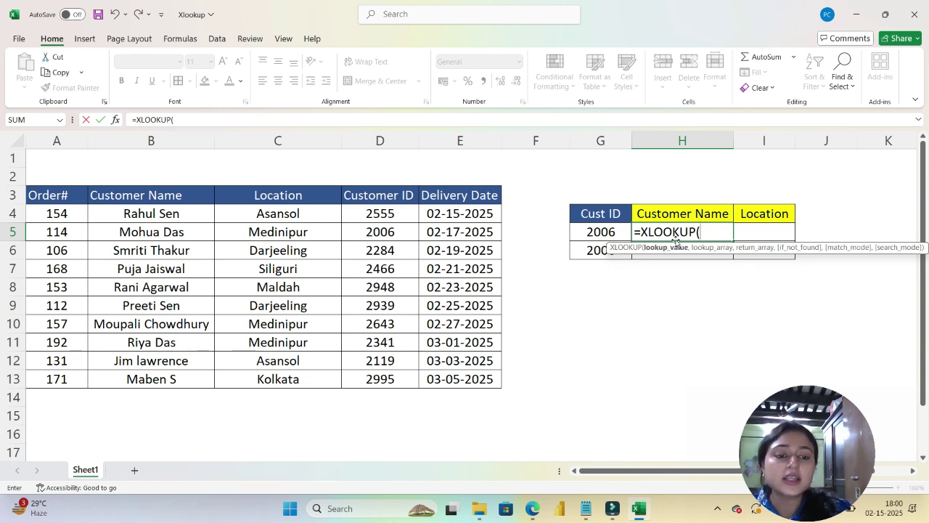
{"action": "left_click", "coordinate": [607, 232]}
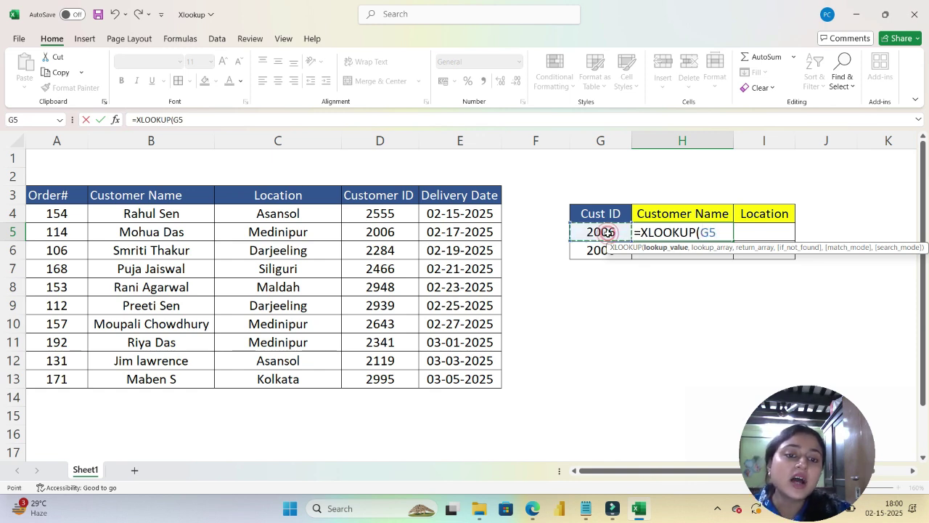
{"action": "type", "text": ","}
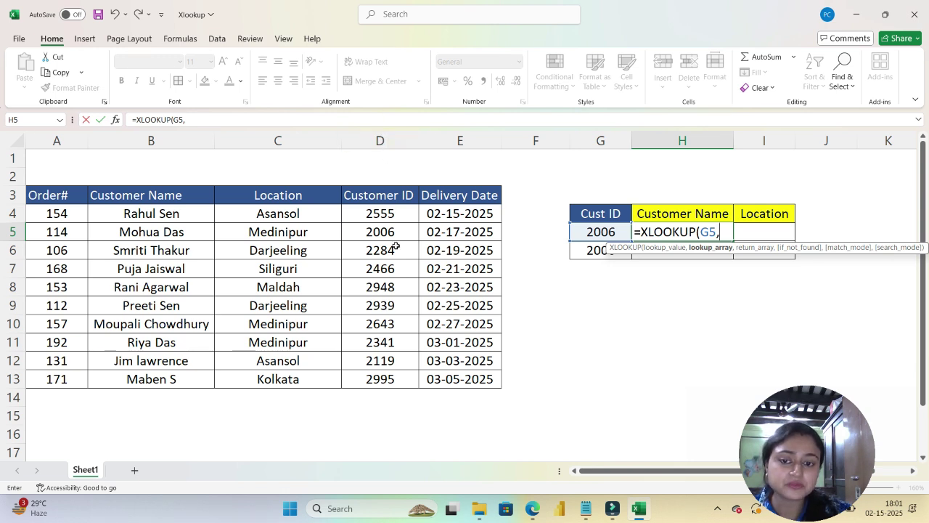
{"action": "left_click_drag", "start_coordinate": [394, 213], "coordinate": [401, 377]}
{"action": "type", "text": ","}
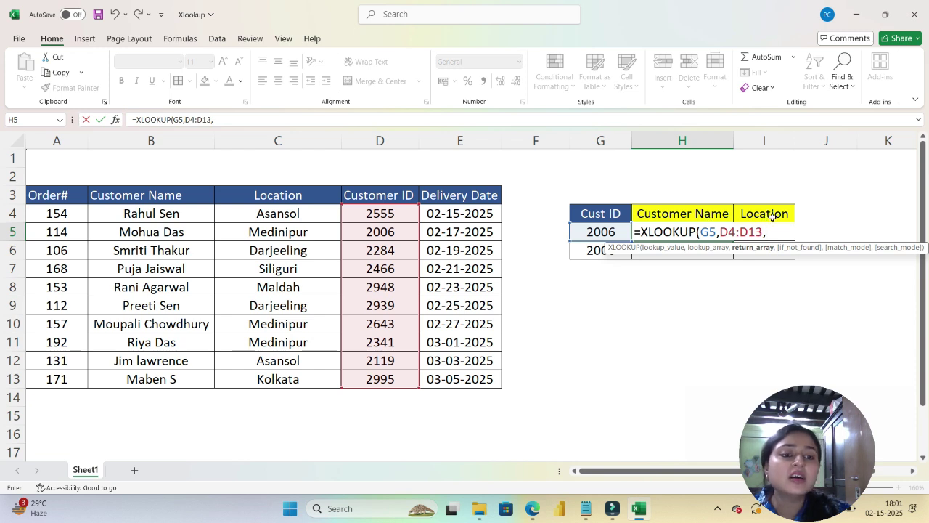
{"action": "left_click", "coordinate": [170, 214]}
{"action": "left_click_drag", "start_coordinate": [183, 216], "coordinate": [246, 384]}
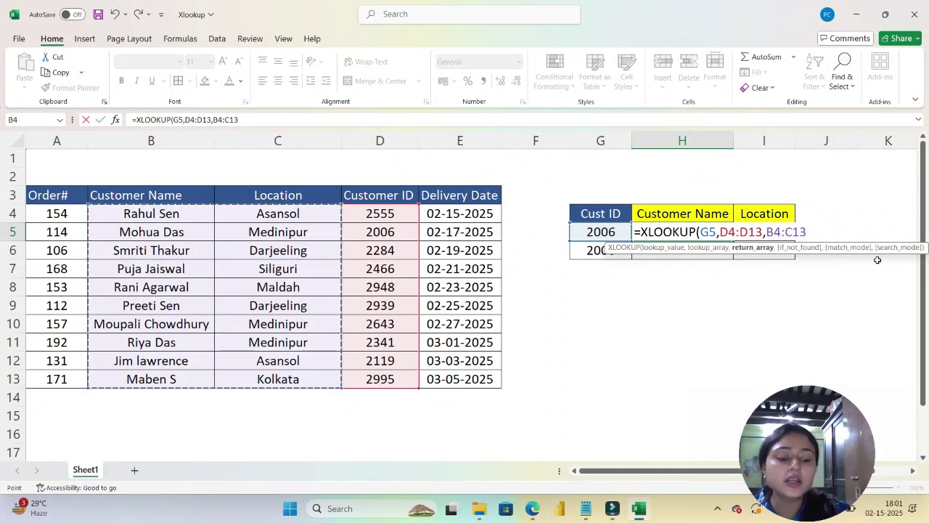
{"action": "type", "text": ")"}
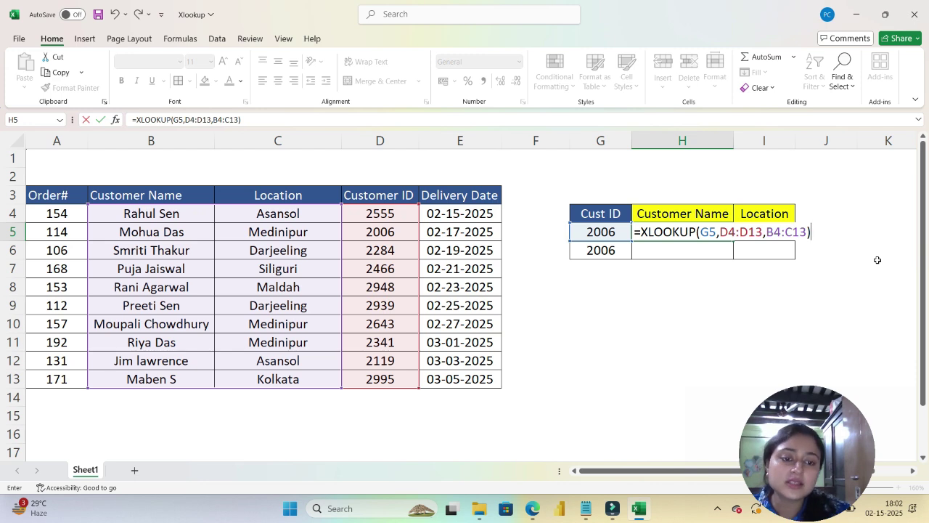
{"action": "key", "text": "Return"}
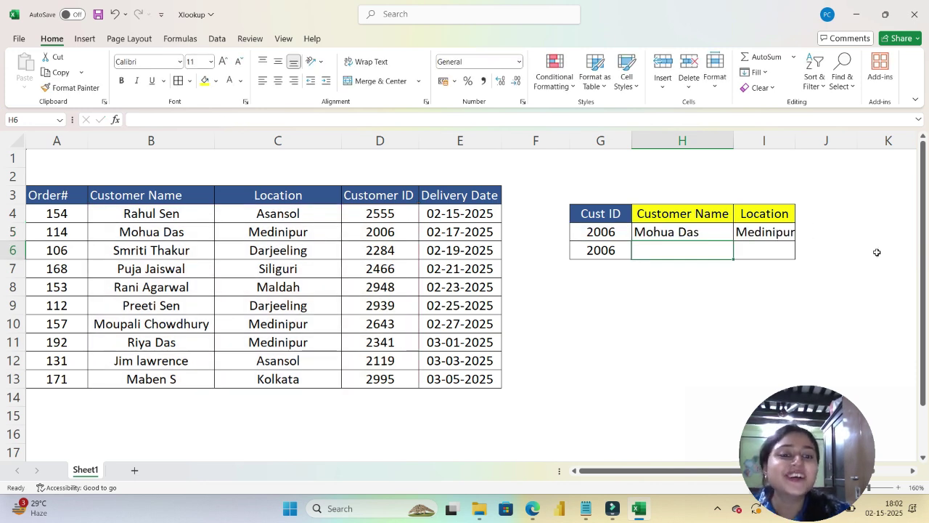
- Widen the Location column of the lookup table slightly
{"action": "left_click", "coordinate": [722, 232]}
{"action": "left_click", "coordinate": [737, 233]}
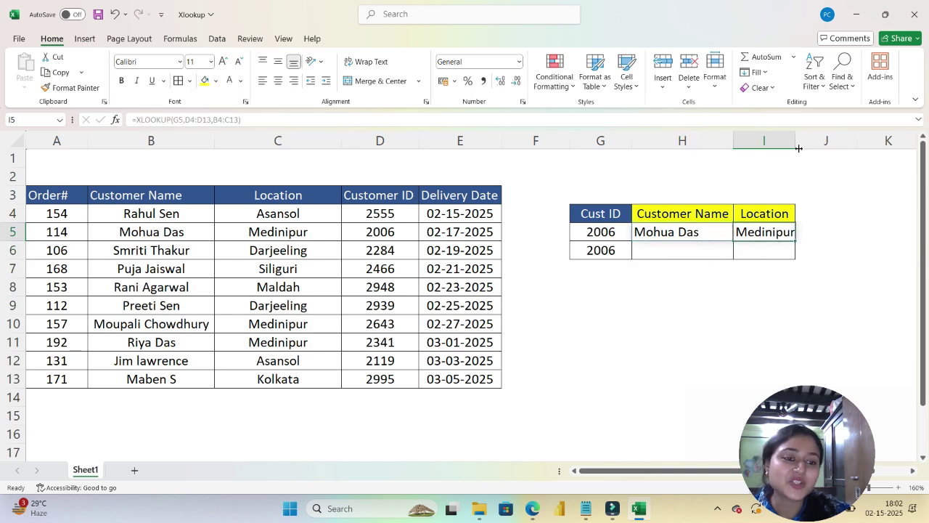
{"action": "left_click_drag", "start_coordinate": [803, 141], "coordinate": [811, 141]}
- Fill the XLOOKUP formula from H5 down into row 6 of the lookup table
{"action": "left_click", "coordinate": [695, 232]}
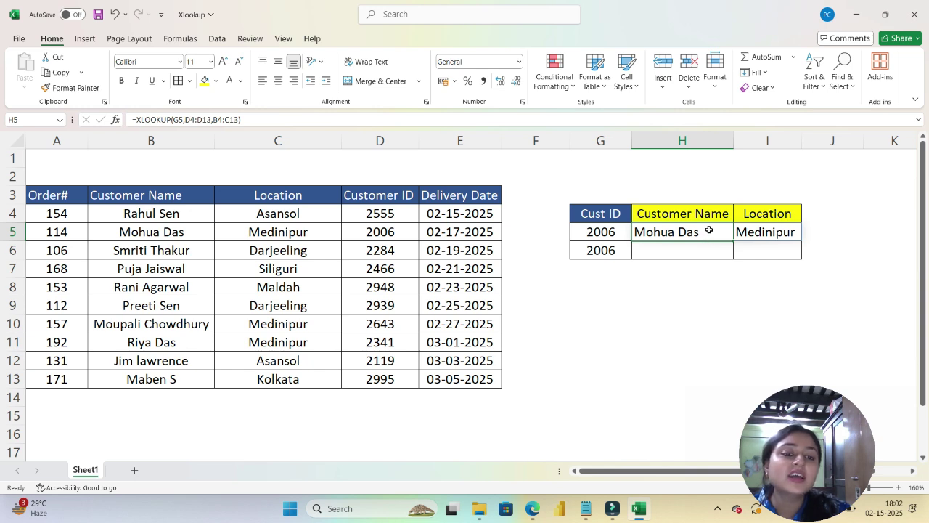
{"action": "left_click_drag", "start_coordinate": [709, 231], "coordinate": [742, 231]}
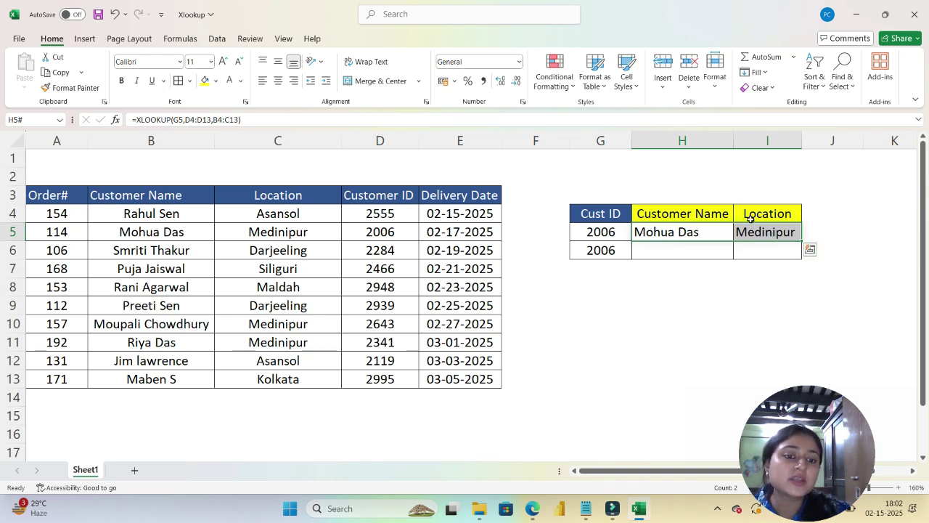
{"action": "left_click_drag", "start_coordinate": [697, 247], "coordinate": [753, 233]}
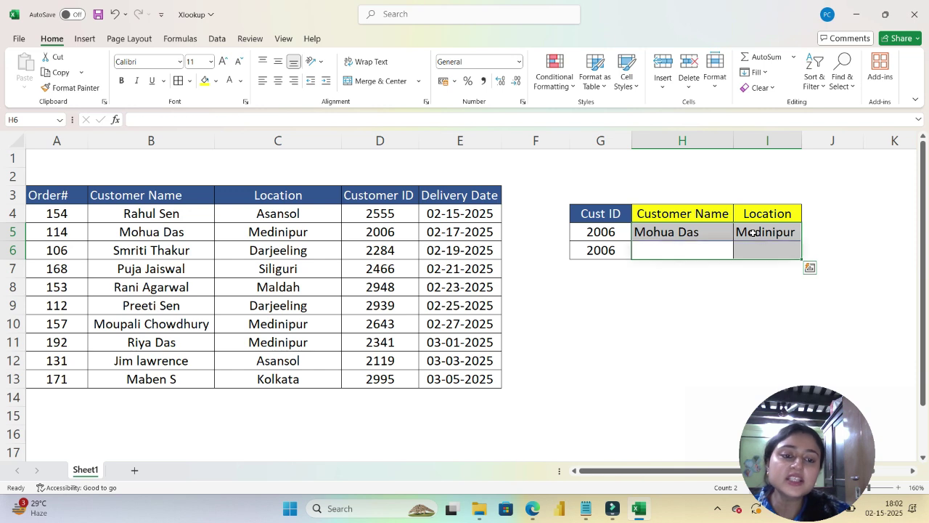
{"action": "key", "text": "ctrl+d"}
{"action": "left_click", "coordinate": [595, 250]}
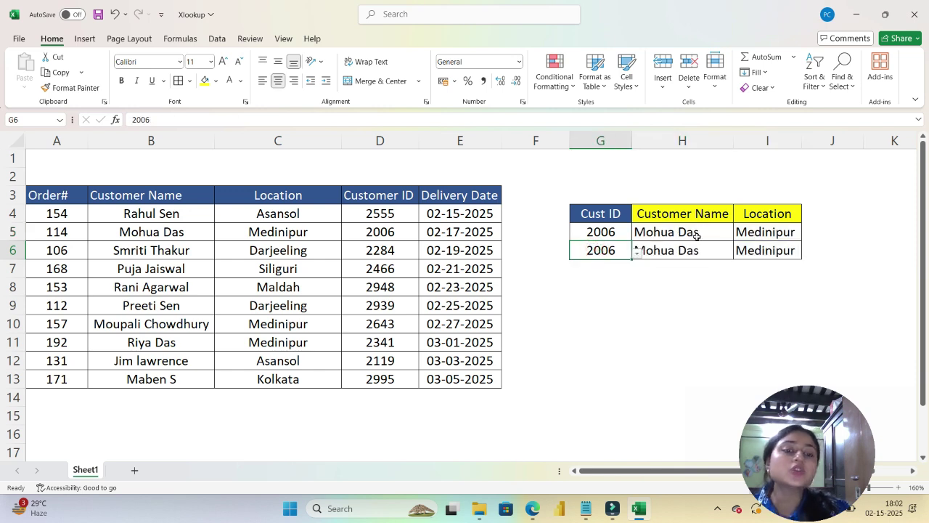
{"action": "left_click", "coordinate": [674, 273]}
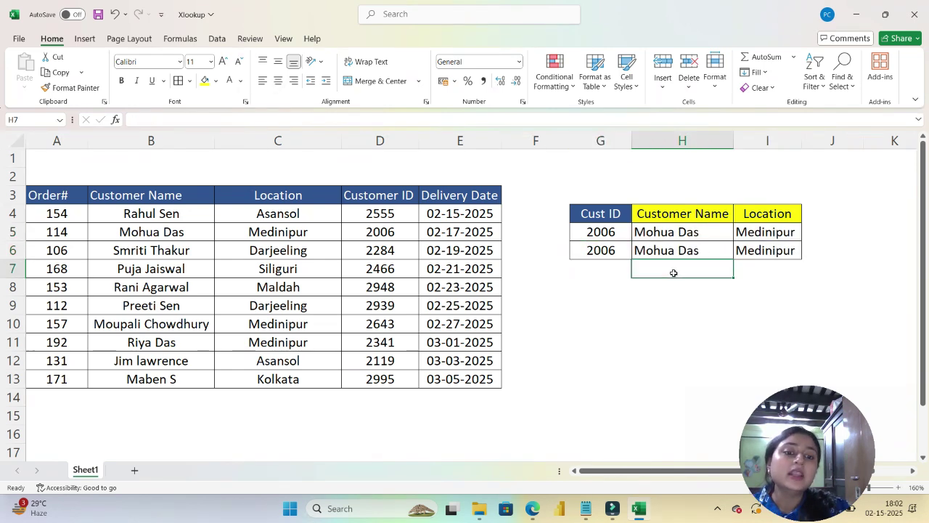
- Inspect the XLOOKUP formula in H5 and its spilled result cell I5
{"action": "left_click", "coordinate": [684, 231]}
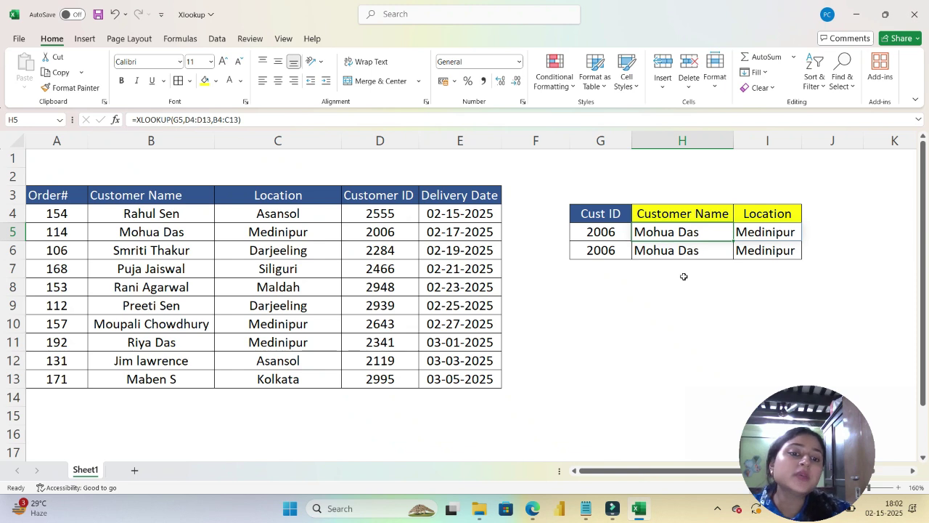
{"action": "left_click", "coordinate": [674, 232]}
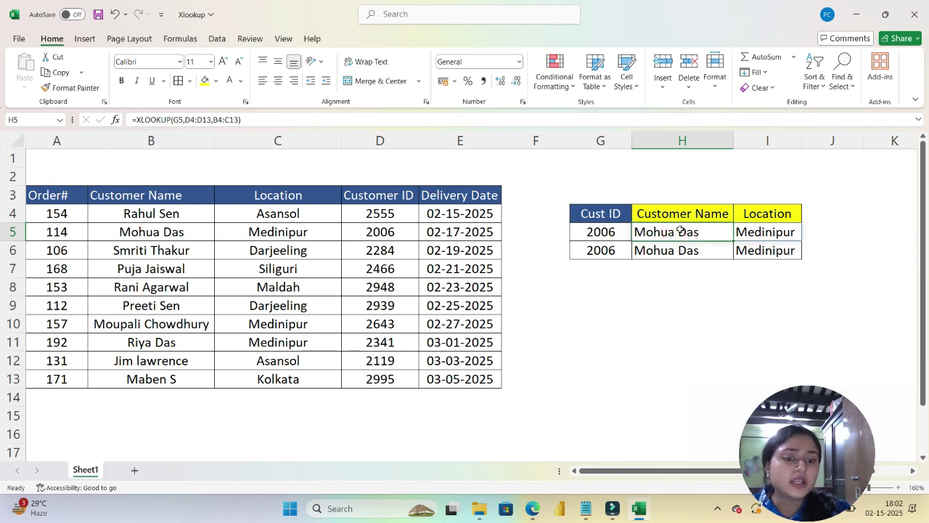
{"action": "left_click", "coordinate": [680, 231]}
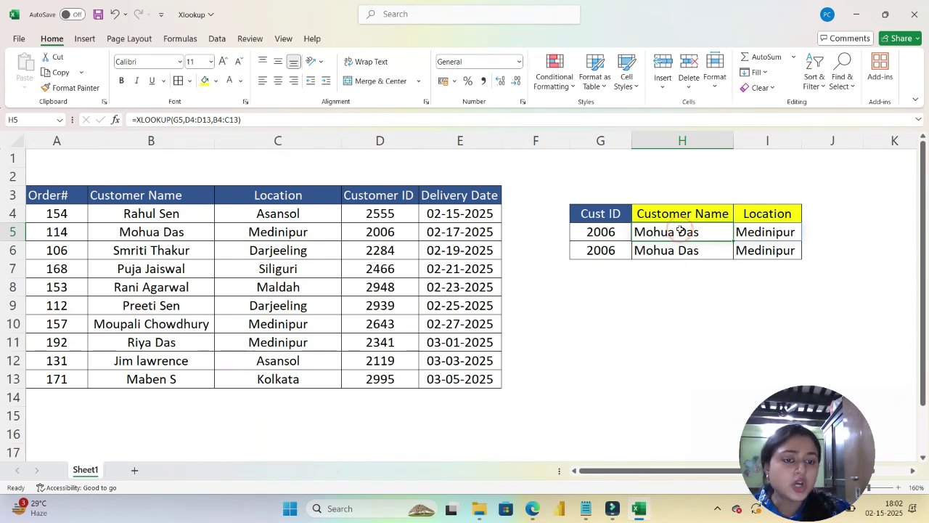
{"action": "left_click", "coordinate": [780, 233]}
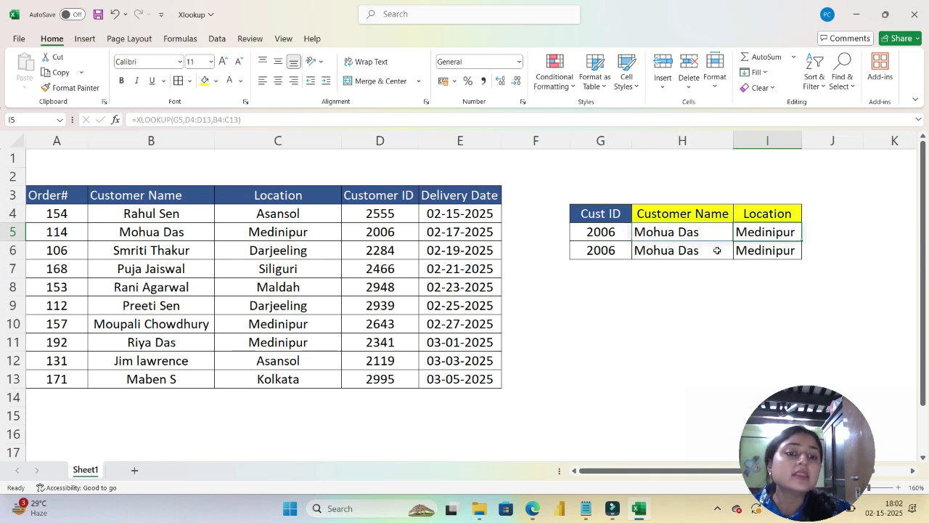
{"action": "left_click", "coordinate": [682, 231]}
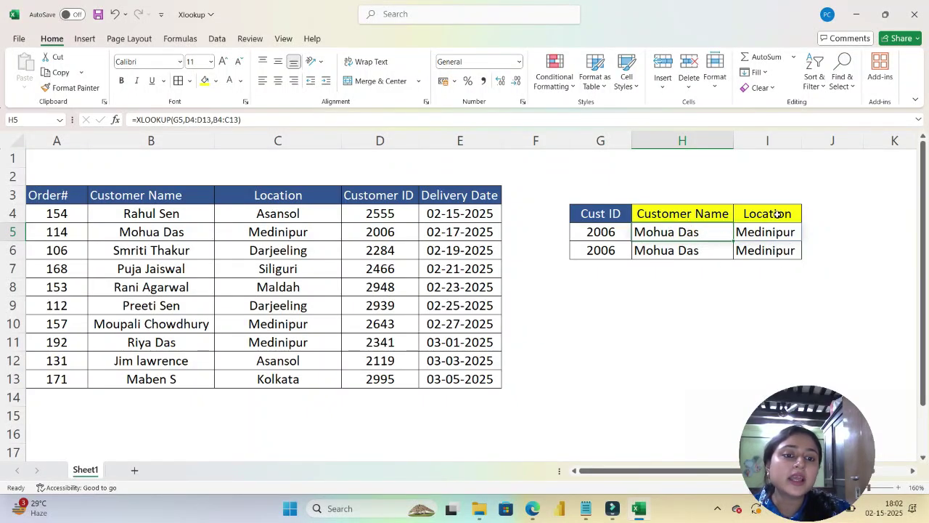
- Insert a column for Order# before Customer Name in the lookup table
{"action": "left_click", "coordinate": [700, 141]}
{"action": "key", "text": "ctrl+shift+plus"}
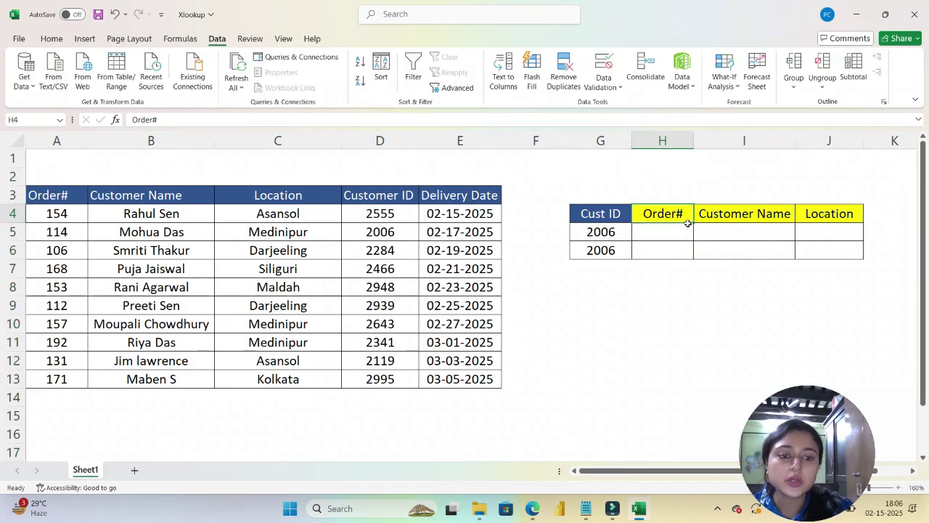
- Compare the Order#, Customer Name and Location lookup columns with the matching order-table headers and the Customer ID column
{"action": "left_click_drag", "start_coordinate": [687, 222], "coordinate": [823, 244]}
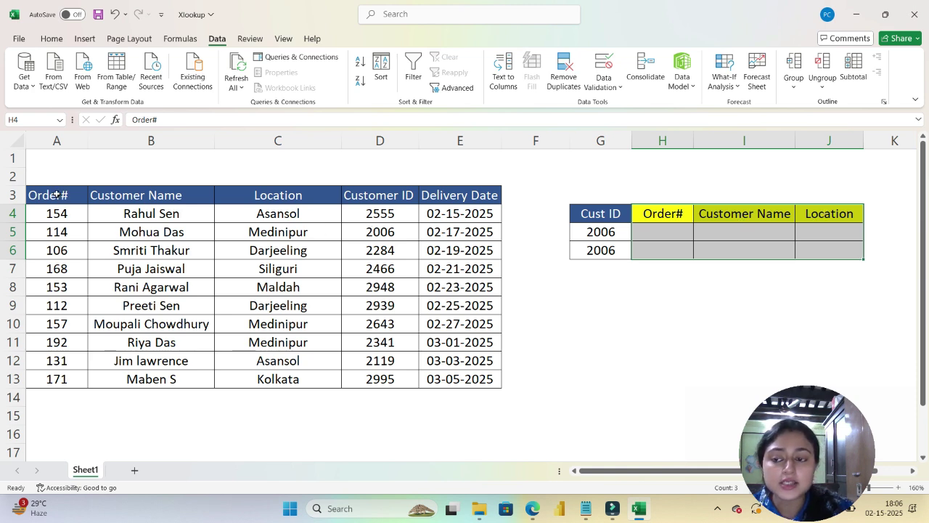
{"action": "left_click_drag", "start_coordinate": [57, 195], "coordinate": [285, 196]}
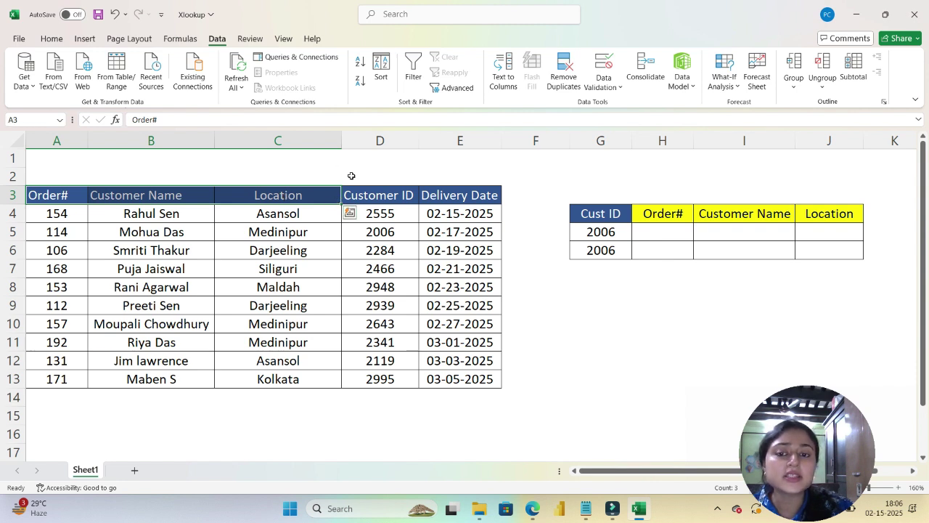
{"action": "left_click", "coordinate": [376, 140]}
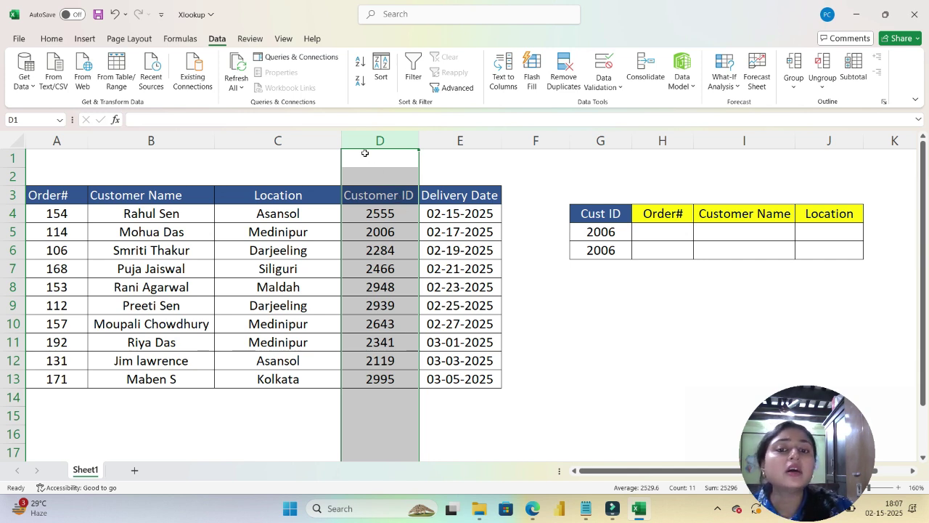
- Examine the Order#, Customer Name and Location result headers against the matching source headers in A3:C3
{"action": "left_click", "coordinate": [446, 195]}
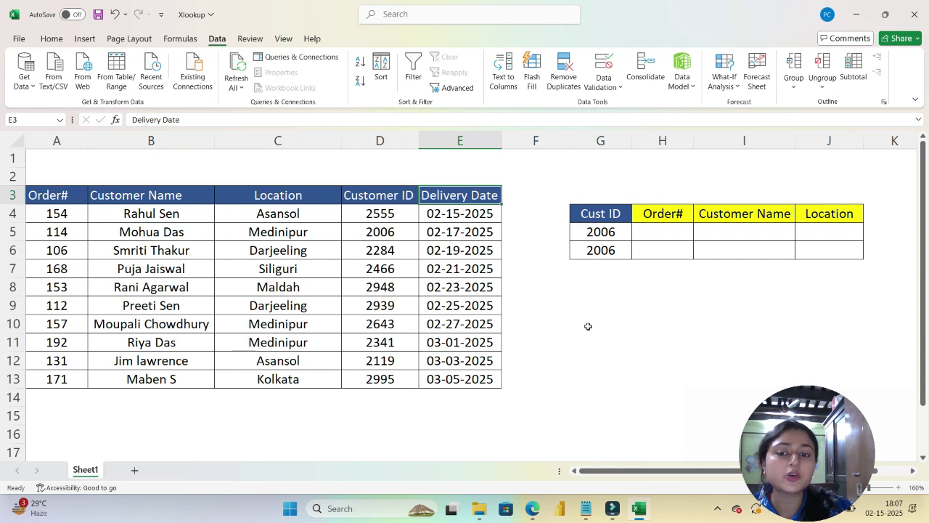
{"action": "left_click", "coordinate": [657, 233]}
{"action": "left_click_drag", "start_coordinate": [679, 213], "coordinate": [809, 218]}
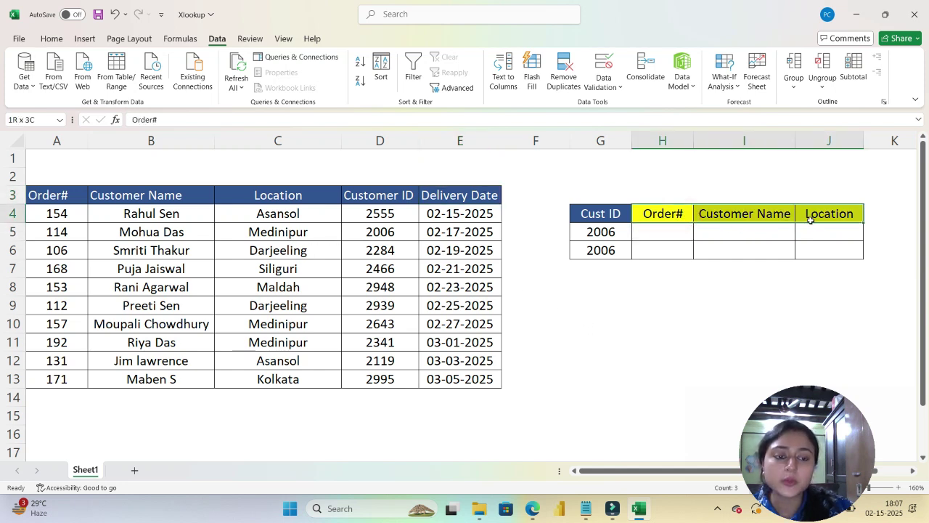
{"action": "left_click", "coordinate": [660, 235]}
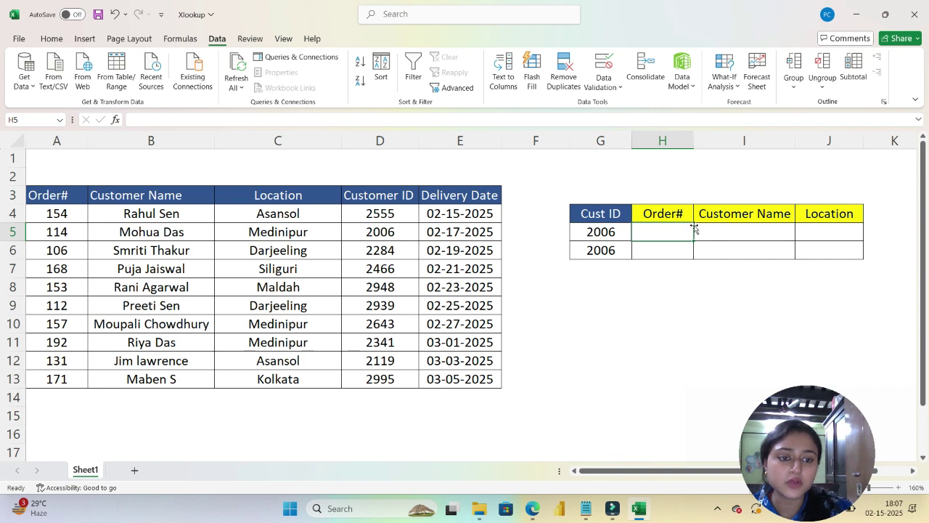
{"action": "left_click_drag", "start_coordinate": [647, 218], "coordinate": [820, 245]}
{"action": "left_click_drag", "start_coordinate": [45, 195], "coordinate": [268, 198]}
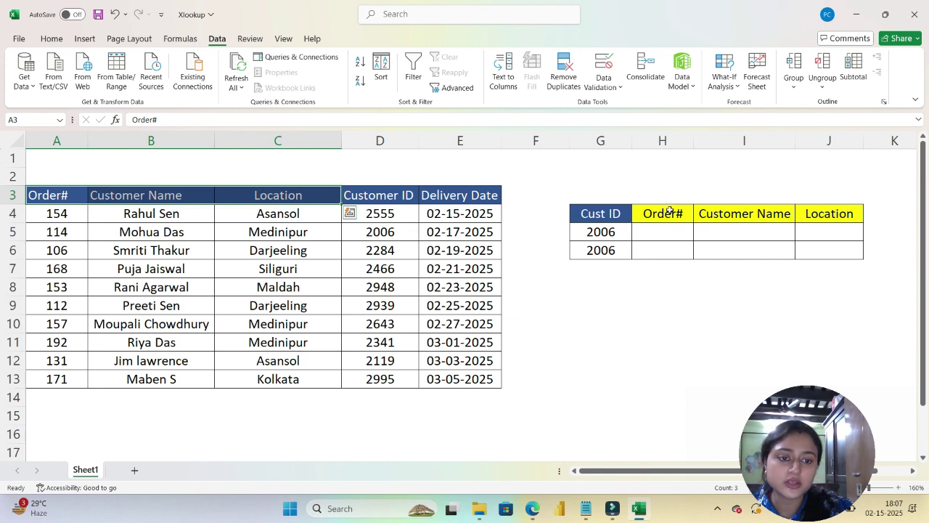
- Enter =XLOOKUP(G5,D4:D13,A4:C13) in H5 to return the order number, customer name and location together
{"action": "left_click", "coordinate": [660, 232]}
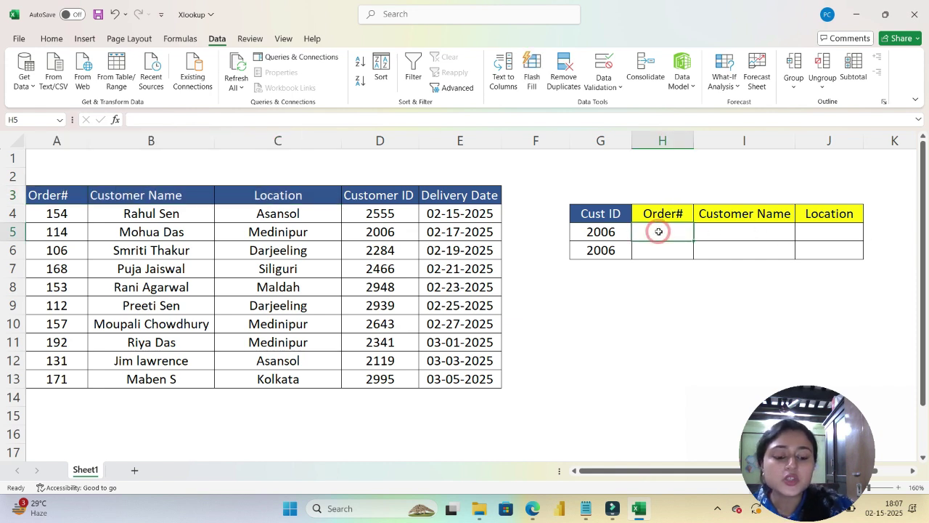
{"action": "type", "text": "+xl"}
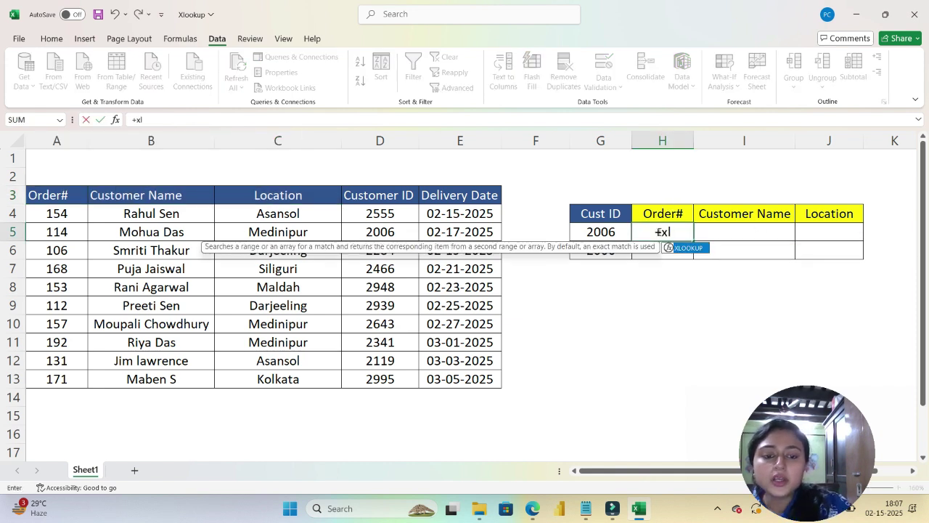
{"action": "key", "text": "Tab"}
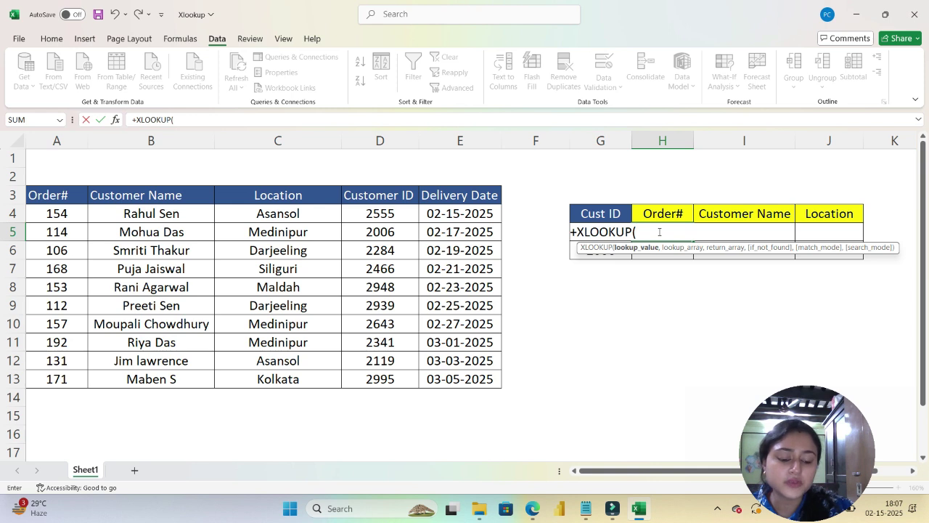
{"action": "left_click", "coordinate": [596, 213]}
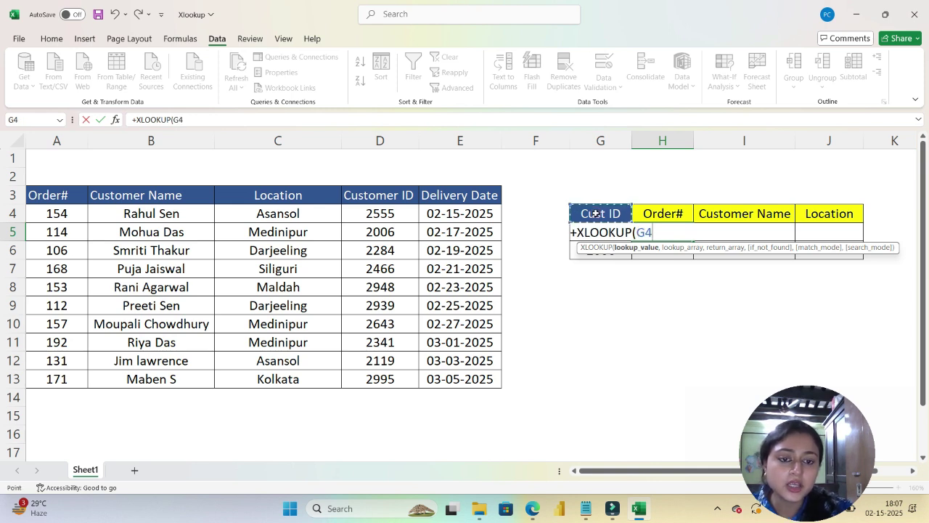
{"action": "key", "text": "Down"}
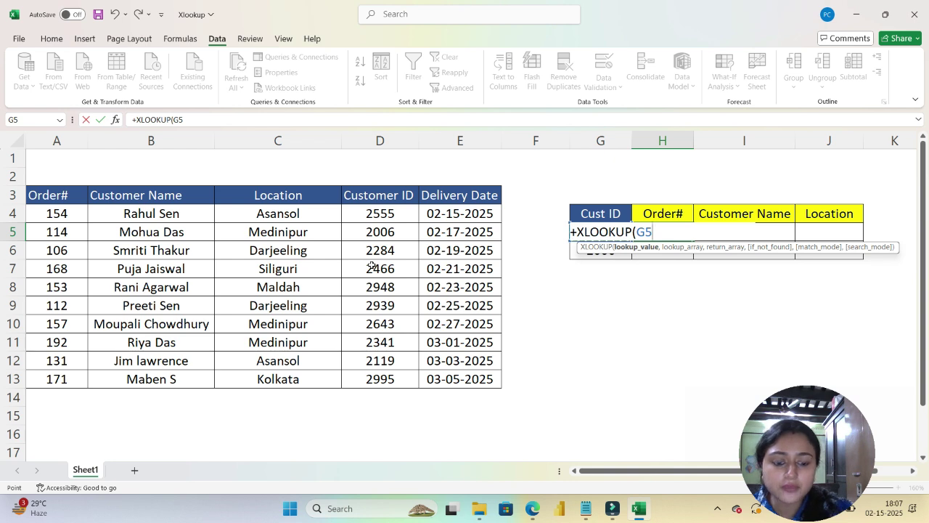
{"action": "type", "text": ","}
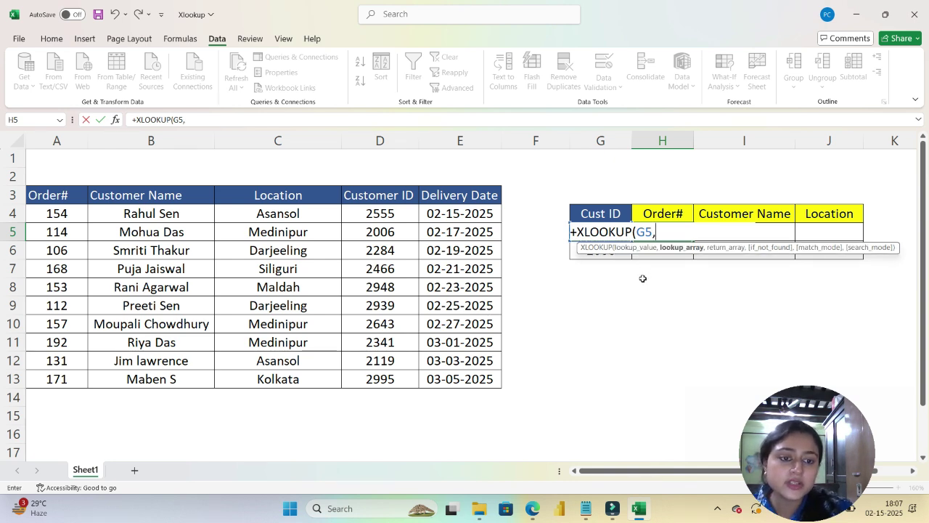
{"action": "left_click_drag", "start_coordinate": [390, 212], "coordinate": [388, 377]}
{"action": "type", "text": ","}
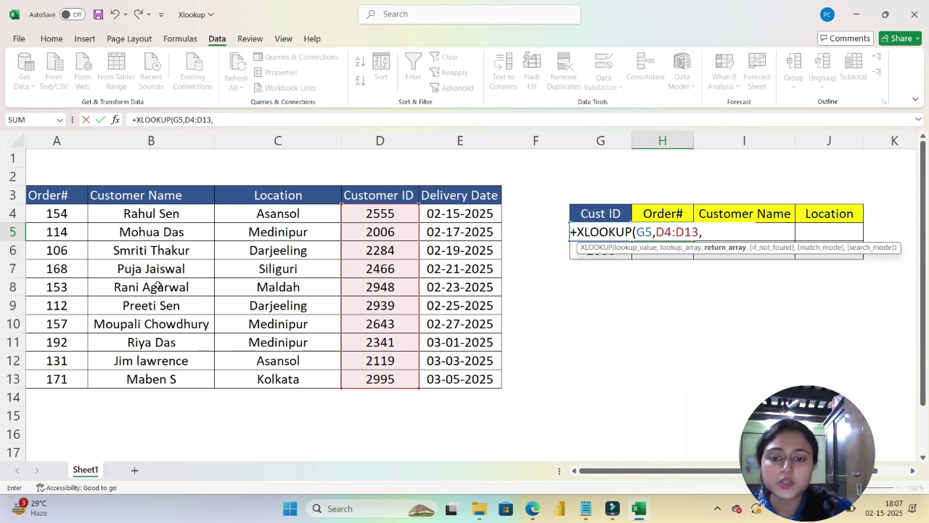
{"action": "left_click_drag", "start_coordinate": [56, 211], "coordinate": [275, 377]}
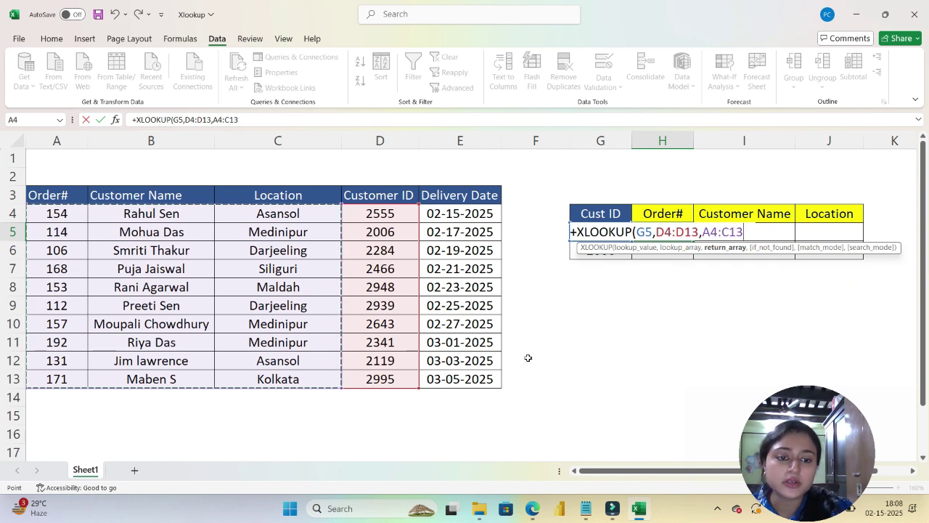
{"action": "type", "text": ")"}
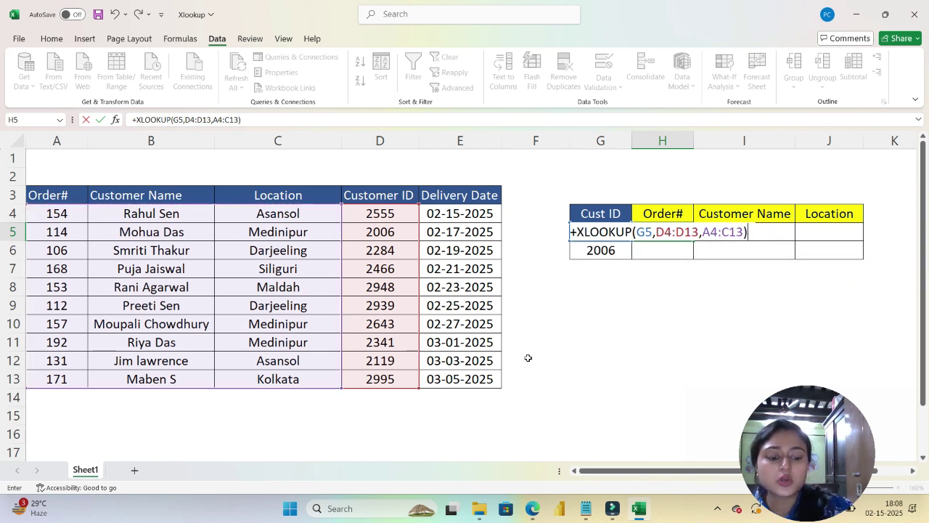
{"action": "key", "text": "Return"}
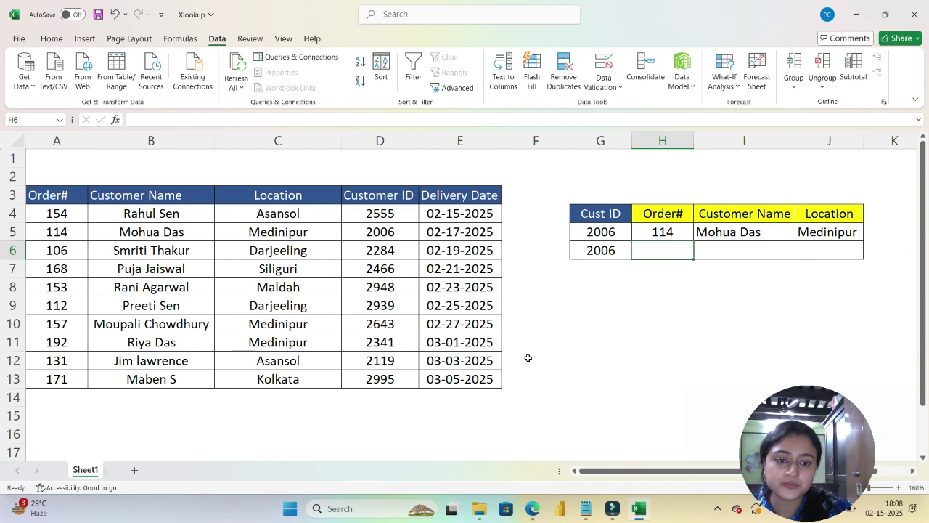
- Lock the references in the H5 formula so it reads XLOOKUP($G5,$D$4:$D$13,$A$4:$C$13)
{"action": "key", "text": "Up"}
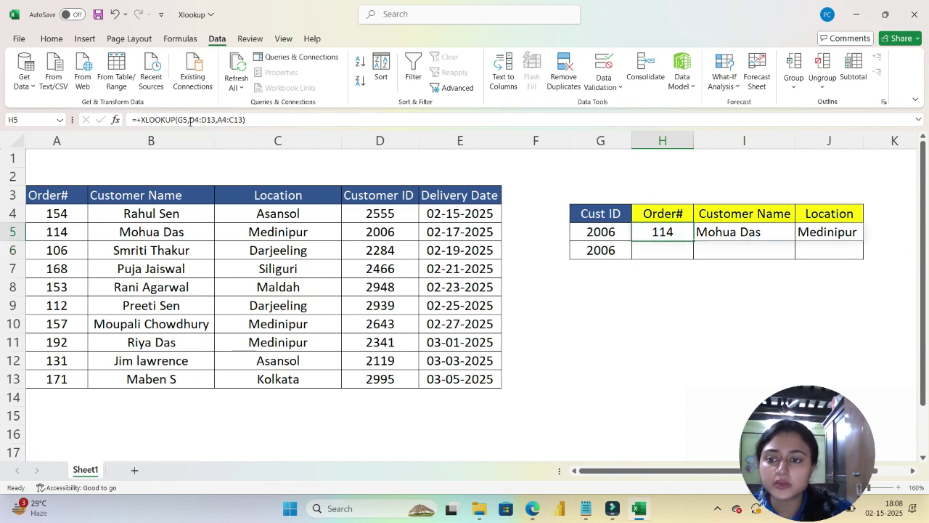
{"action": "left_click_drag", "start_coordinate": [189, 120], "coordinate": [260, 120]}
{"action": "key", "text": "F4"}
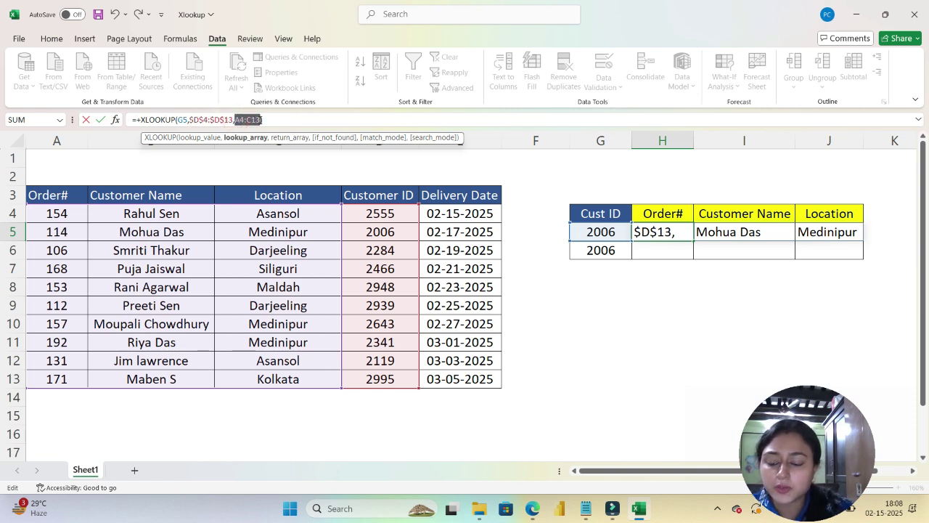
{"action": "key", "text": "F4"}
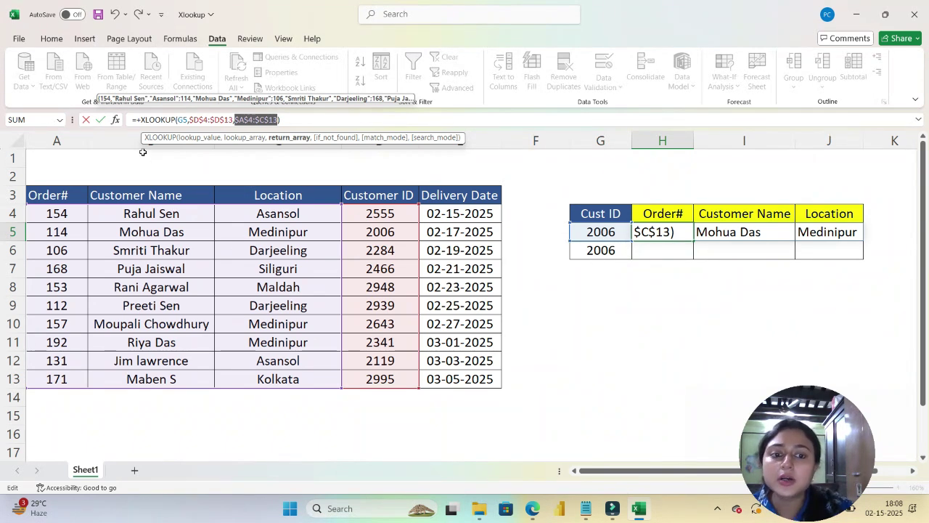
{"action": "left_click", "coordinate": [177, 120]}
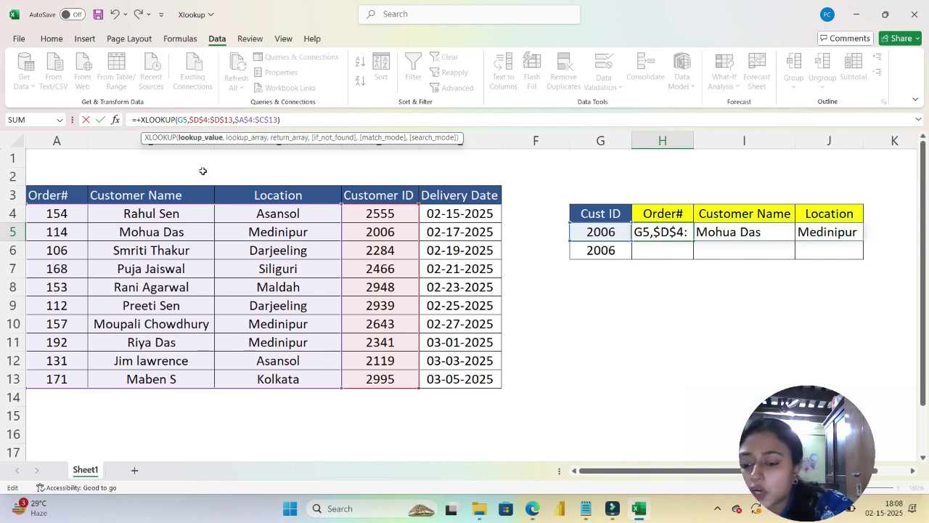
{"action": "type", "text": "$"}
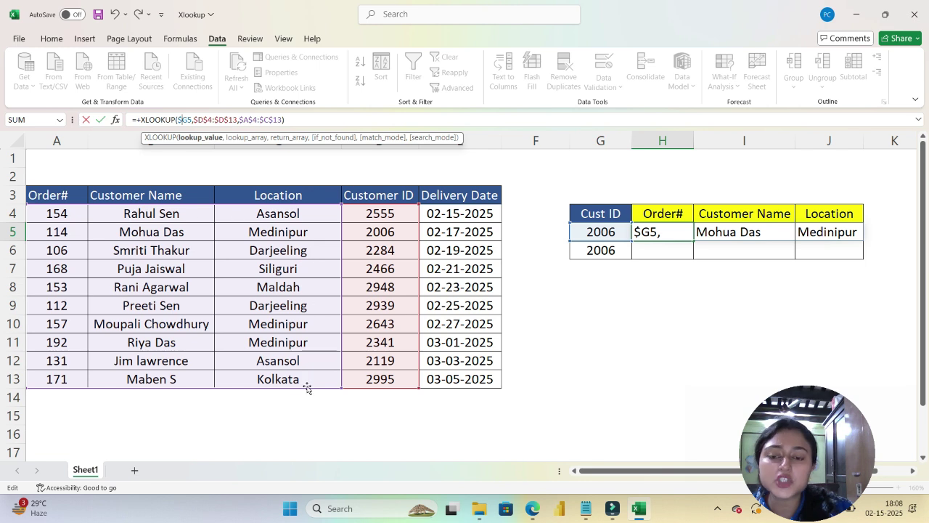
{"action": "key", "text": "Return"}
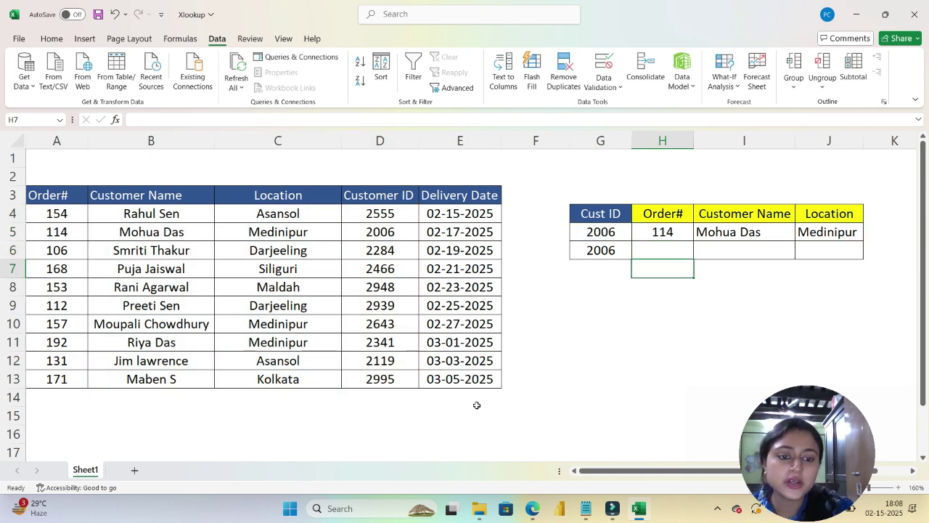
- Change the Cust ID in G6 to the customer ID listed in D8, choosing it from the cell's validation list
{"action": "key", "text": "Left"}
{"action": "key", "text": "alt+Down"}
{"action": "key", "text": "Down"}
{"action": "key", "text": "Down"}
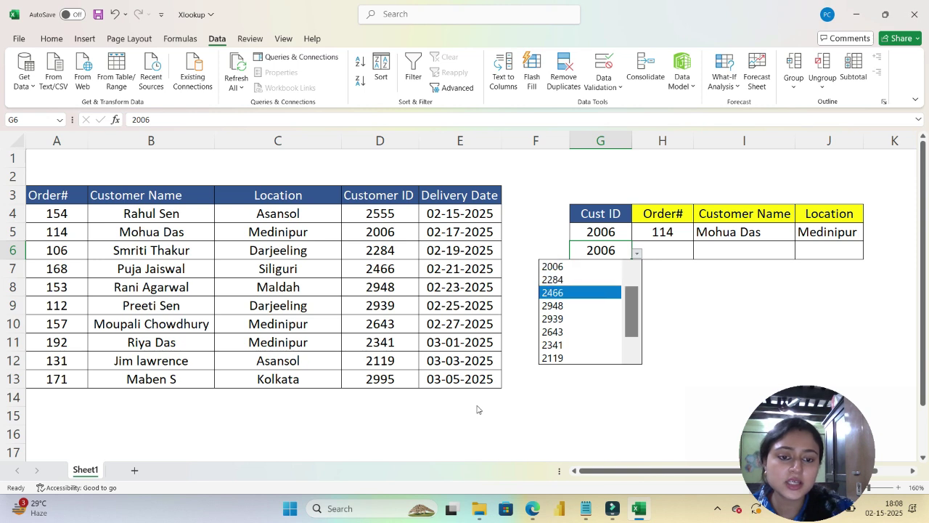
{"action": "key", "text": "Down"}
{"action": "key", "text": "Return"}
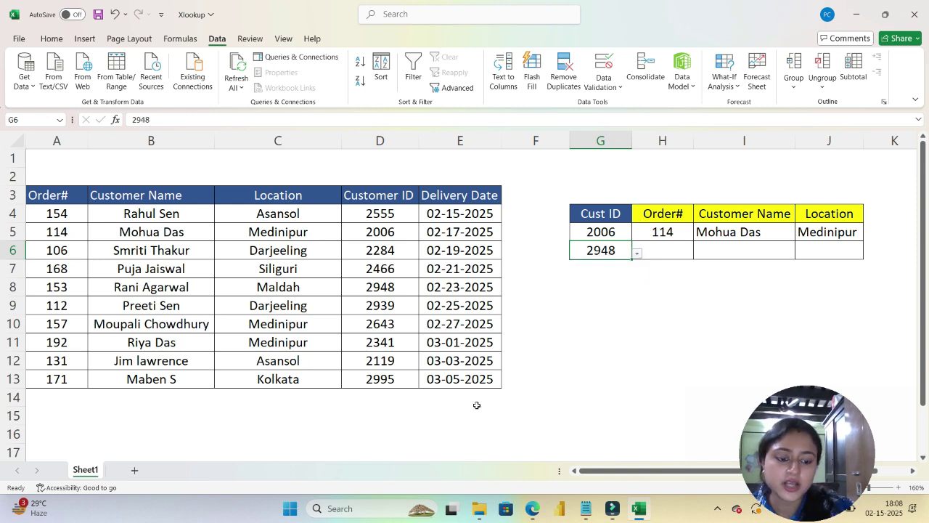
- Fill the XLOOKUP results in H5:J5 down into row 6 of the lookup table
{"action": "key", "text": "Up"}
{"action": "key", "text": "Right"}
{"action": "key", "text": "Down"}
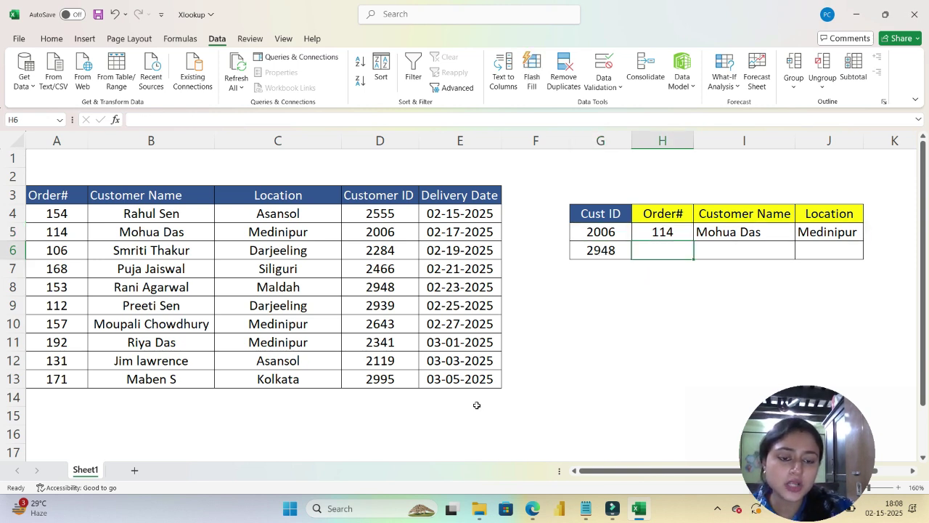
{"action": "key", "text": "shift+Up"}
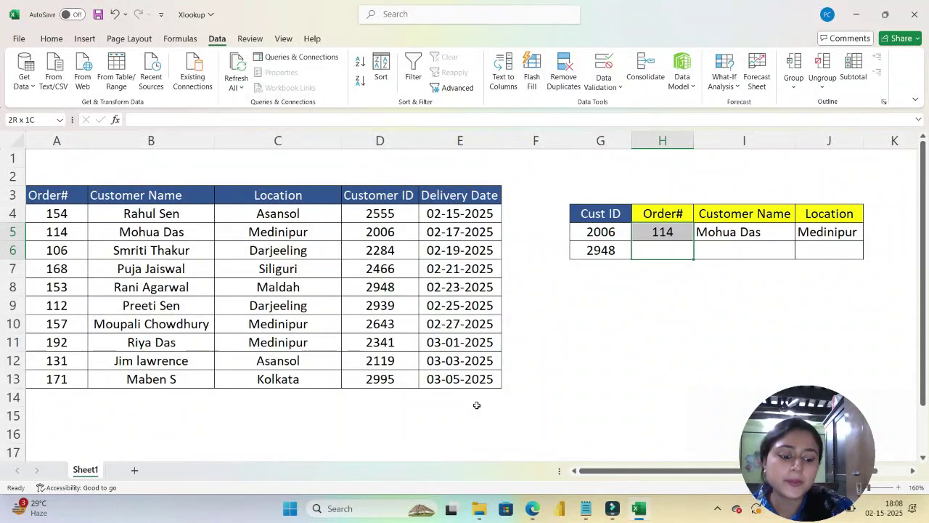
{"action": "key", "text": "shift+Right"}
{"action": "key", "text": "shift+Right"}
{"action": "key", "text": "ctrl+d"}
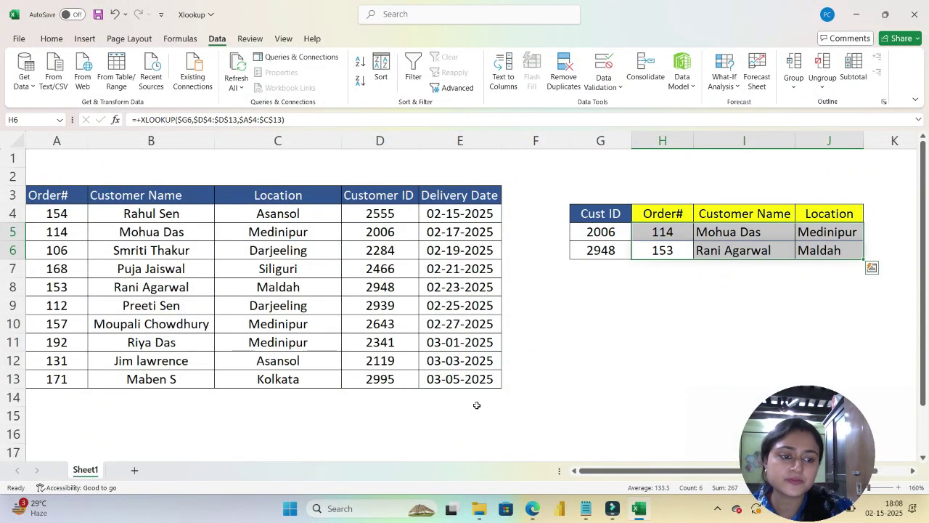
- Check the G5 customer ID against the order table and shade its matching record in A5:D5 green
{"action": "left_click", "coordinate": [589, 231]}
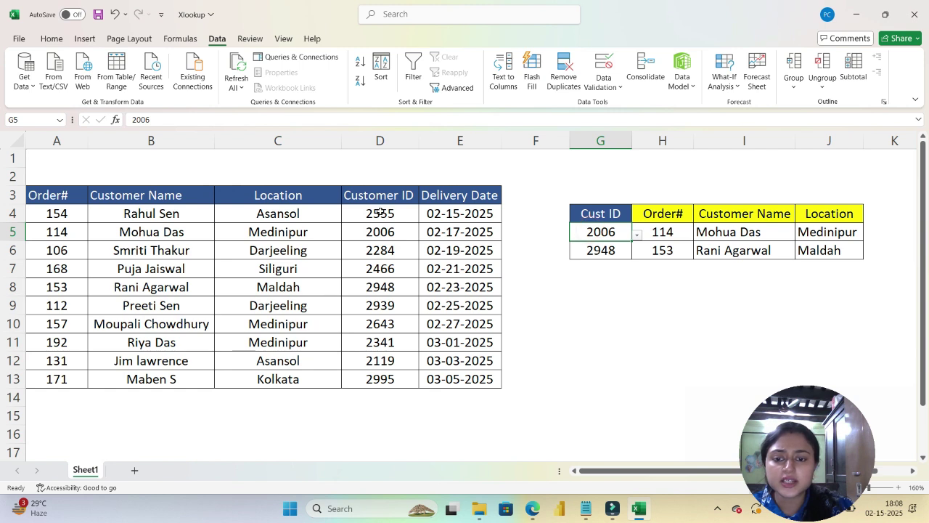
{"action": "left_click", "coordinate": [385, 231]}
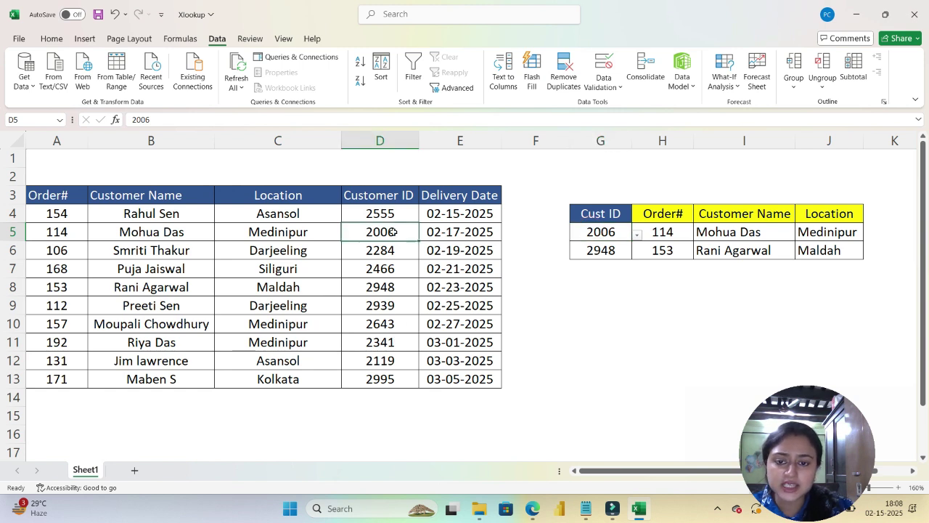
{"action": "left_click", "coordinate": [443, 232]}
{"action": "left_click_drag", "start_coordinate": [405, 235], "coordinate": [77, 228]}
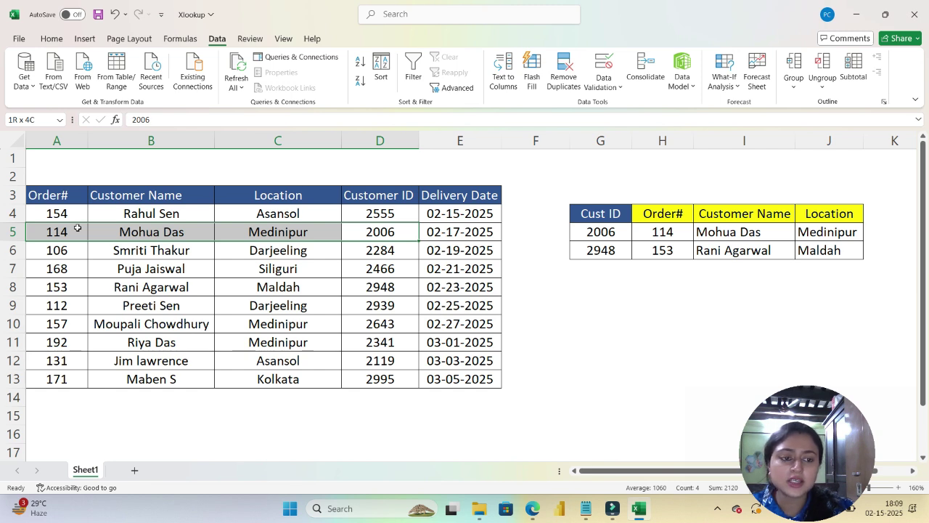
{"action": "left_click_drag", "start_coordinate": [77, 228], "coordinate": [77, 228]}
{"action": "left_click", "coordinate": [52, 38]}
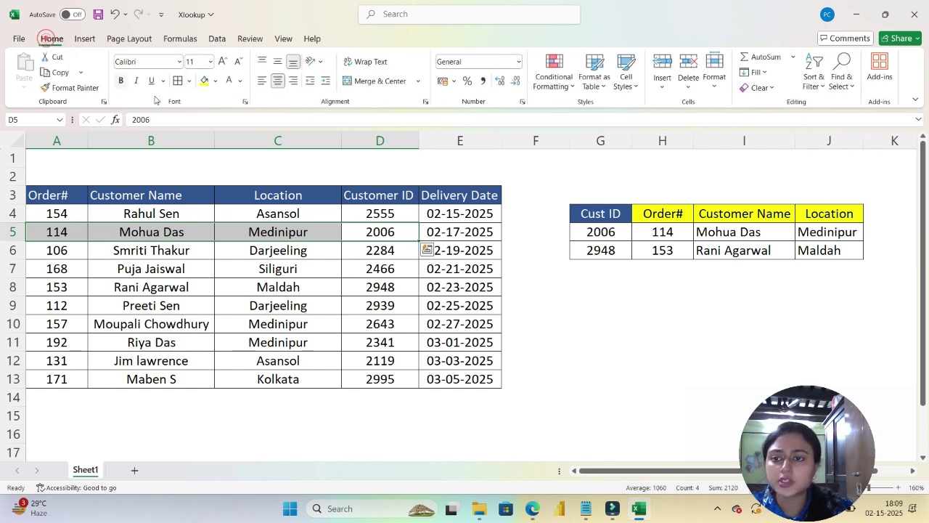
{"action": "left_click", "coordinate": [215, 81]}
{"action": "left_click", "coordinate": [354, 206]}
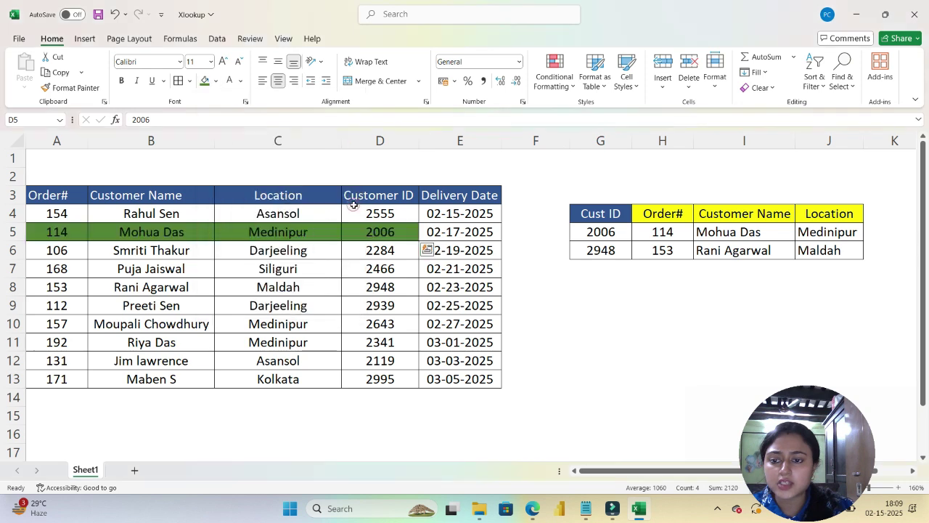
- Shade A8:D8, the order-table record matching the customer ID in G6, with the same green fill
{"action": "left_click", "coordinate": [707, 255]}
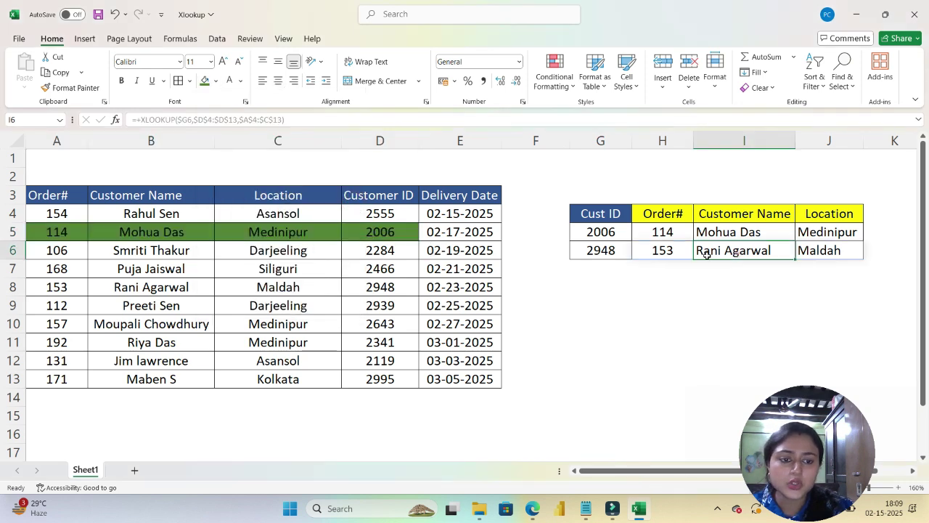
{"action": "left_click", "coordinate": [600, 250]}
{"action": "left_click_drag", "start_coordinate": [355, 287], "coordinate": [26, 293]}
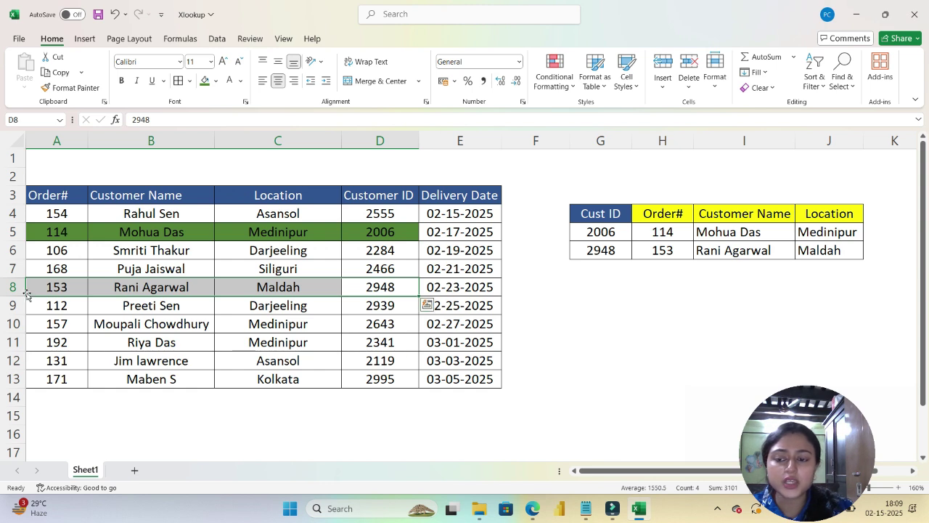
{"action": "left_click", "coordinate": [205, 80]}
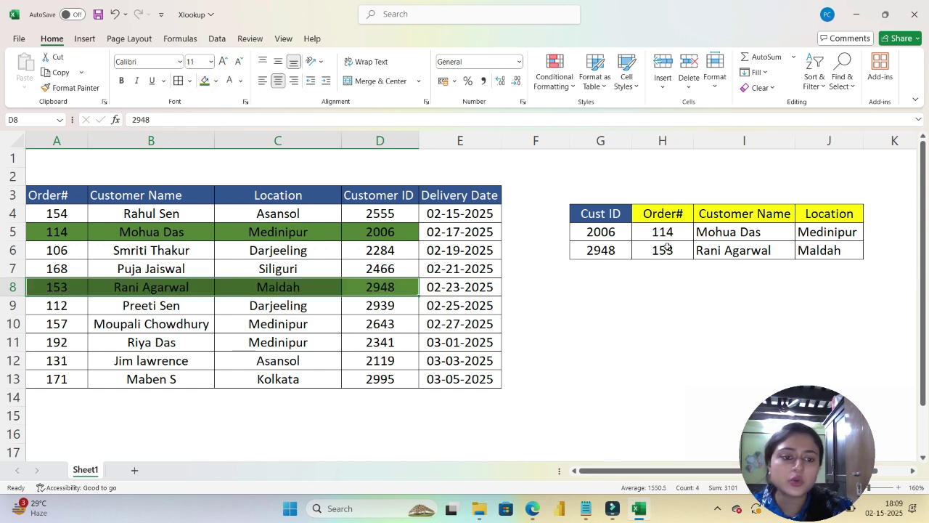
- Review the lookup results in G5:J6 and inspect the XLOOKUP formula in H5 and its spilled cell I5
{"action": "left_click_drag", "start_coordinate": [603, 231], "coordinate": [824, 253]}
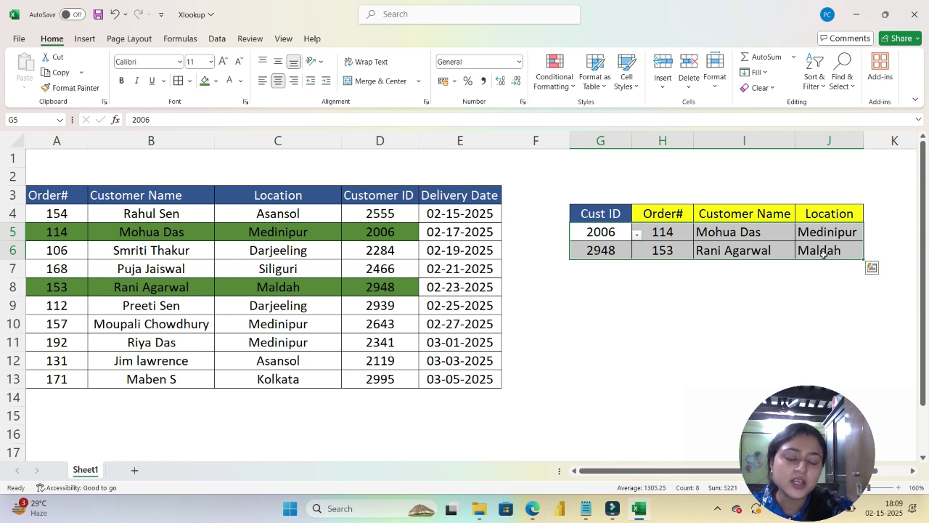
{"action": "left_click", "coordinate": [673, 231]}
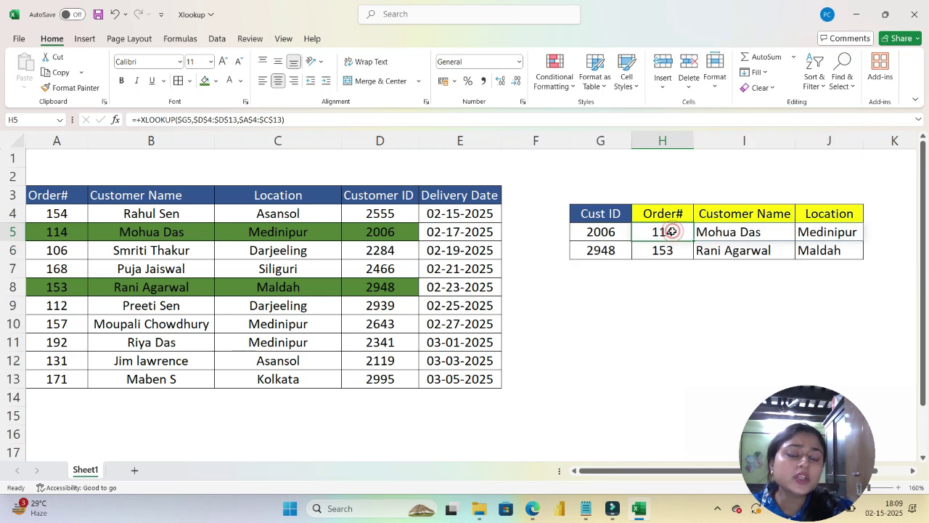
{"action": "left_click", "coordinate": [734, 236]}
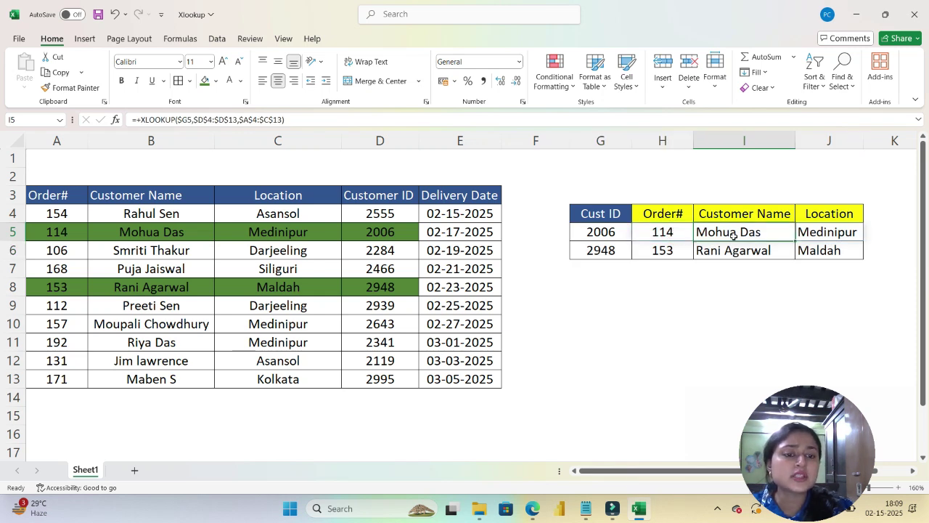